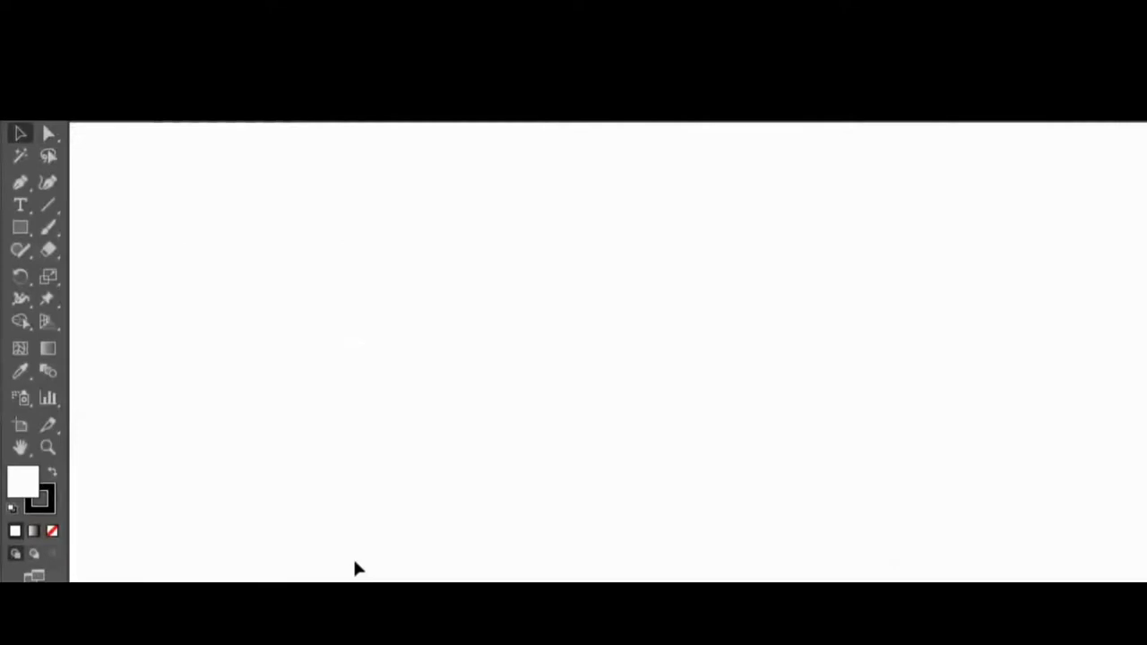
Draw a 40×40 px circle with the Ellipse tool
{"action": "key", "text": "alt+v"}
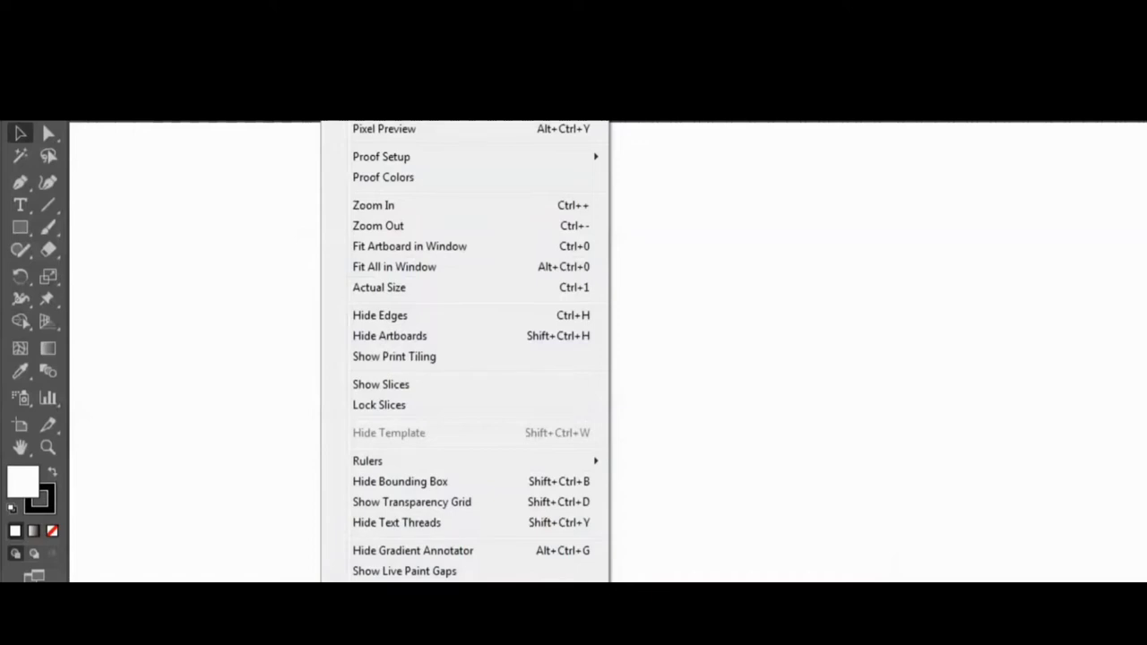
{"action": "left_click", "coordinate": [19, 232]}
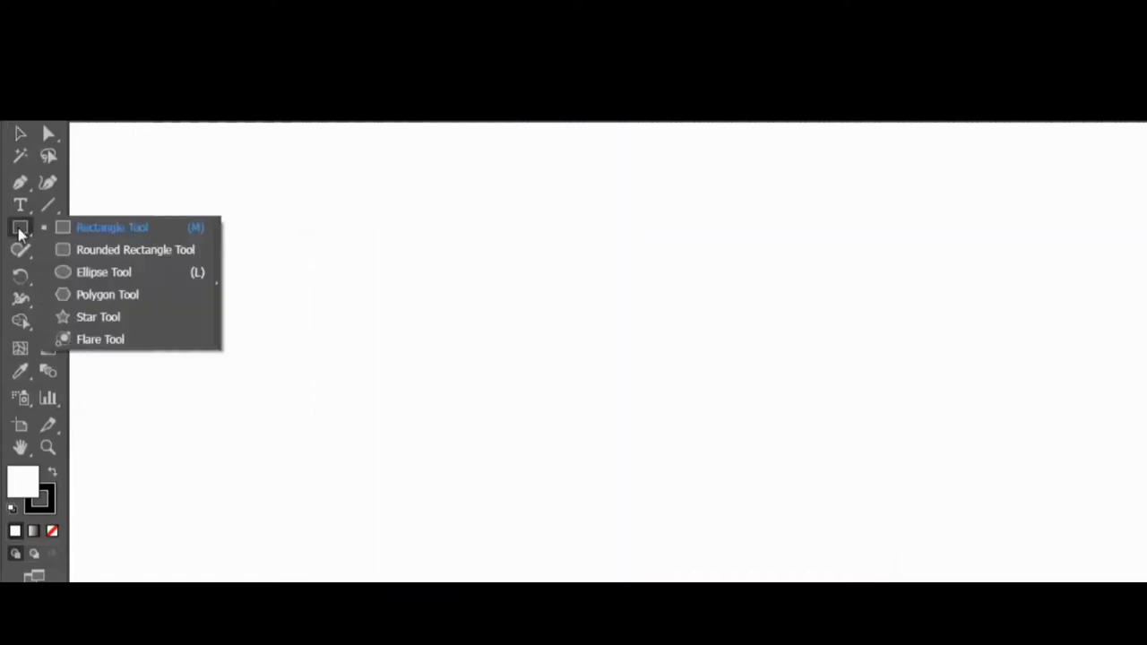
{"action": "left_click", "coordinate": [89, 271]}
{"action": "left_click_drag", "start_coordinate": [297, 377], "coordinate": [358, 451]}
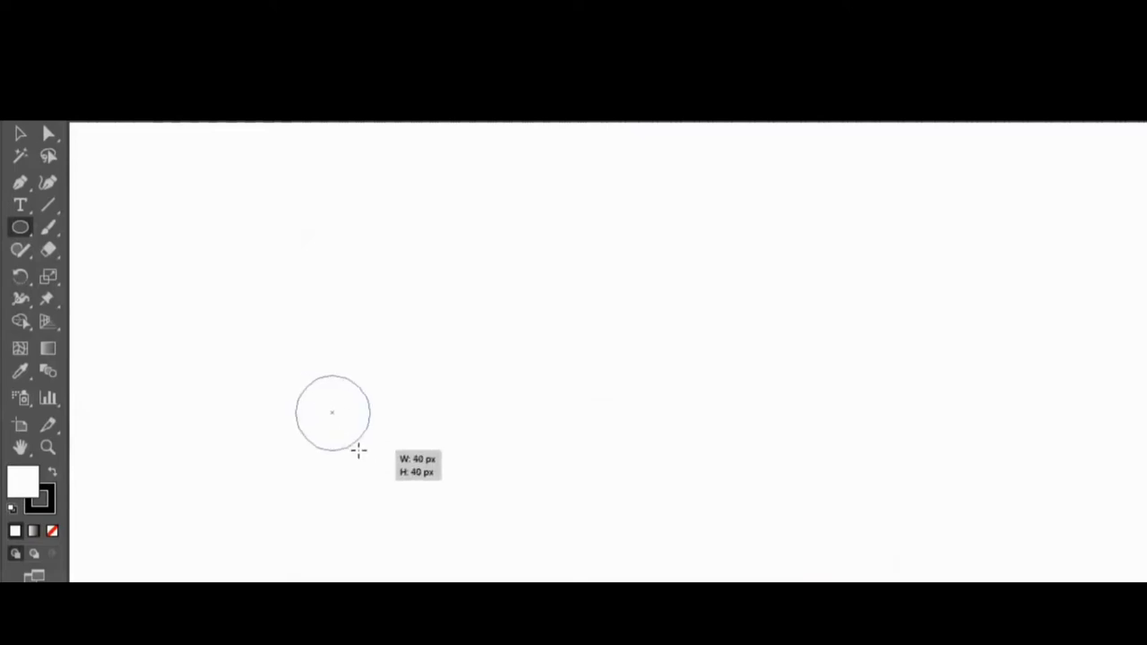
{"action": "left_click_drag", "start_coordinate": [358, 451], "coordinate": [358, 451]}
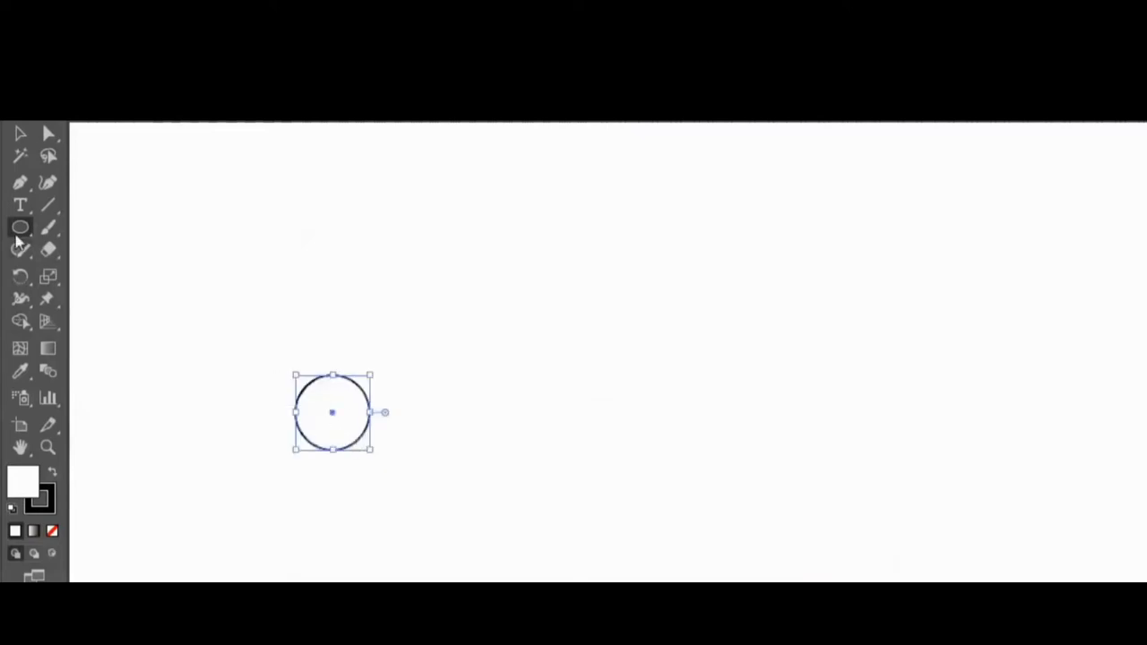
Draw a small connector rectangle over the circle's right edge and a tall 50×150 px rectangle beside it
{"action": "left_click_drag", "start_coordinate": [20, 228], "coordinate": [85, 228]}
{"action": "left_click_drag", "start_coordinate": [344, 396], "coordinate": [410, 438]}
{"action": "left_click_drag", "start_coordinate": [393, 274], "coordinate": [487, 554]}
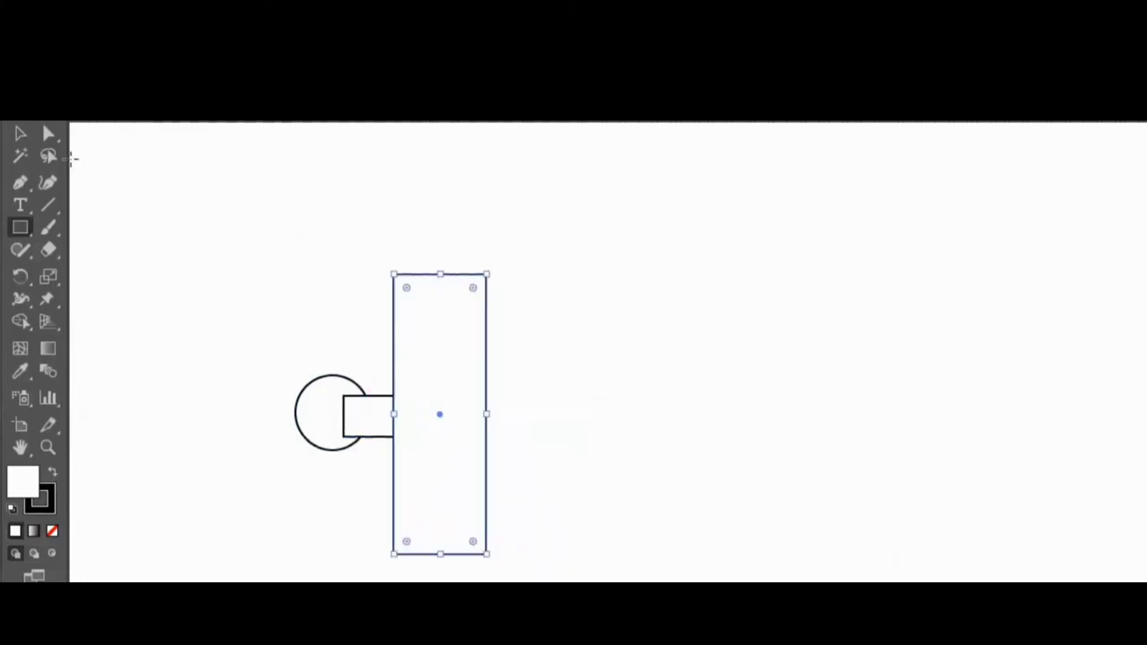
Move the tall rectangle flush against the connector, select all three shapes, and check the Align panel
{"action": "left_click", "coordinate": [19, 133]}
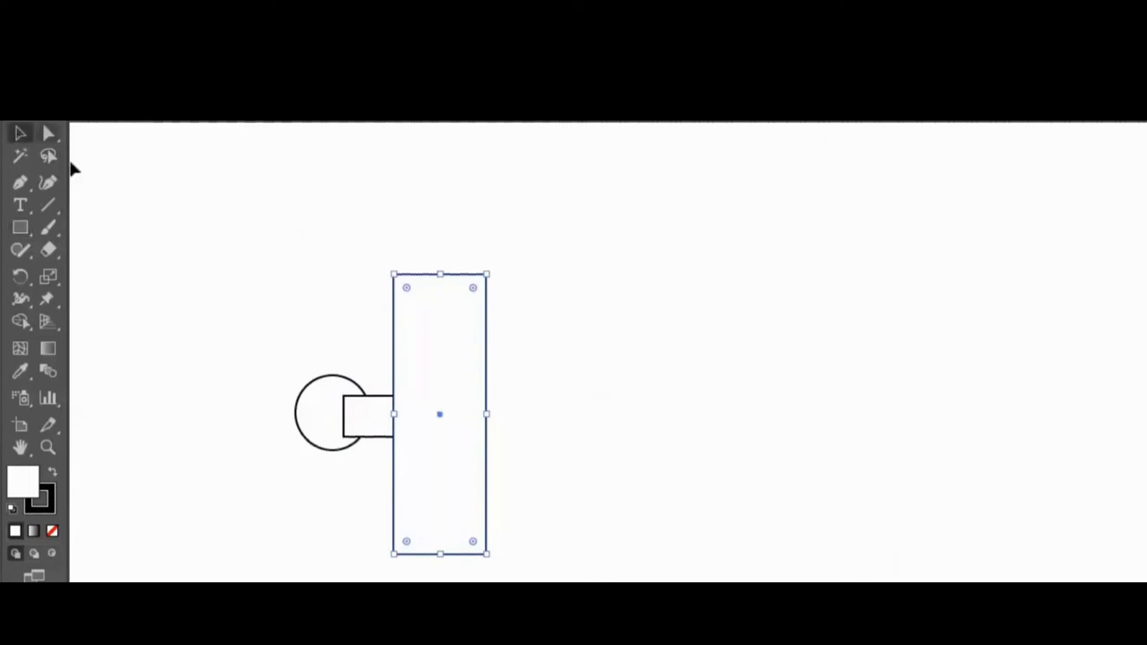
{"action": "left_click_drag", "start_coordinate": [467, 488], "coordinate": [461, 490]}
{"action": "left_click_drag", "start_coordinate": [256, 337], "coordinate": [539, 505]}
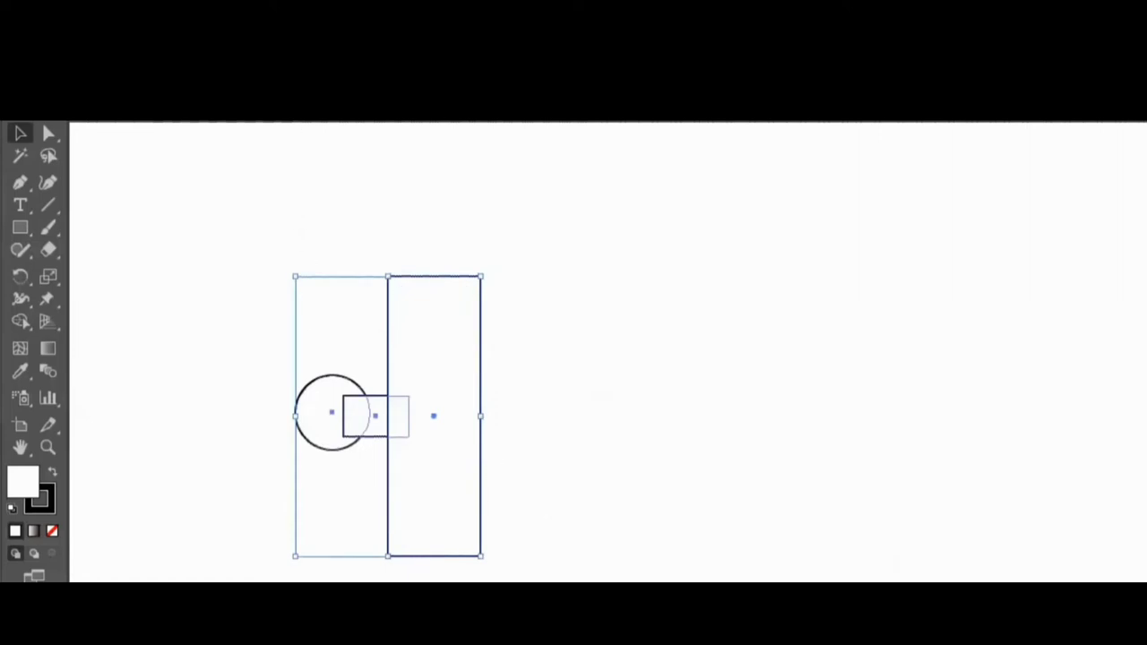
{"action": "key", "text": "alt+w"}
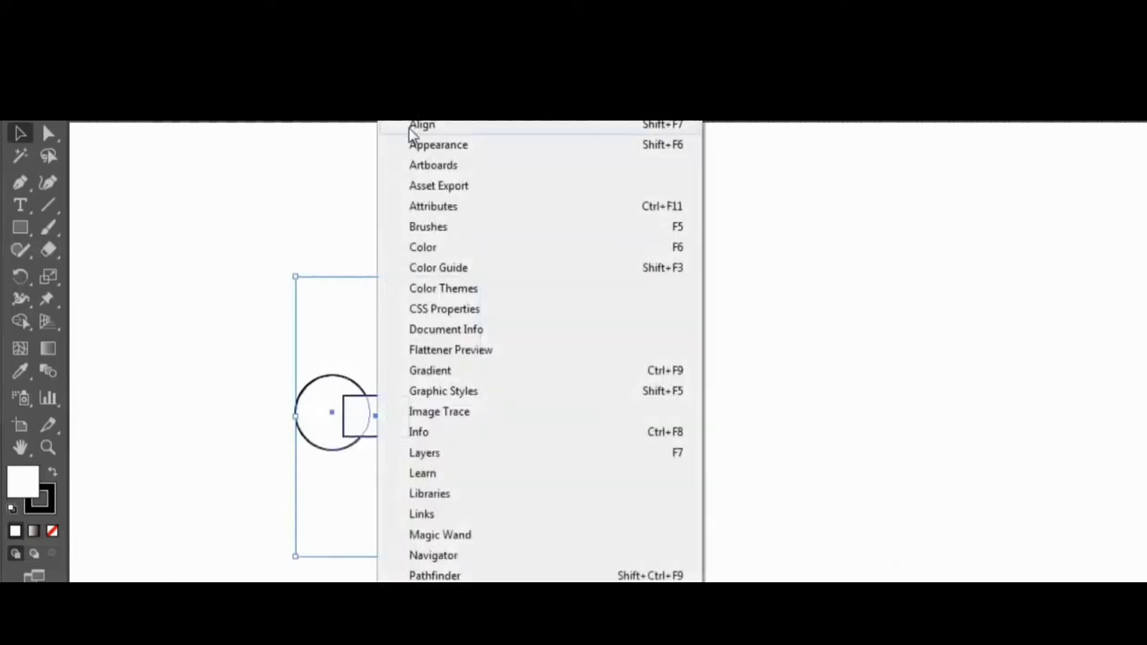
{"action": "left_click", "coordinate": [411, 126]}
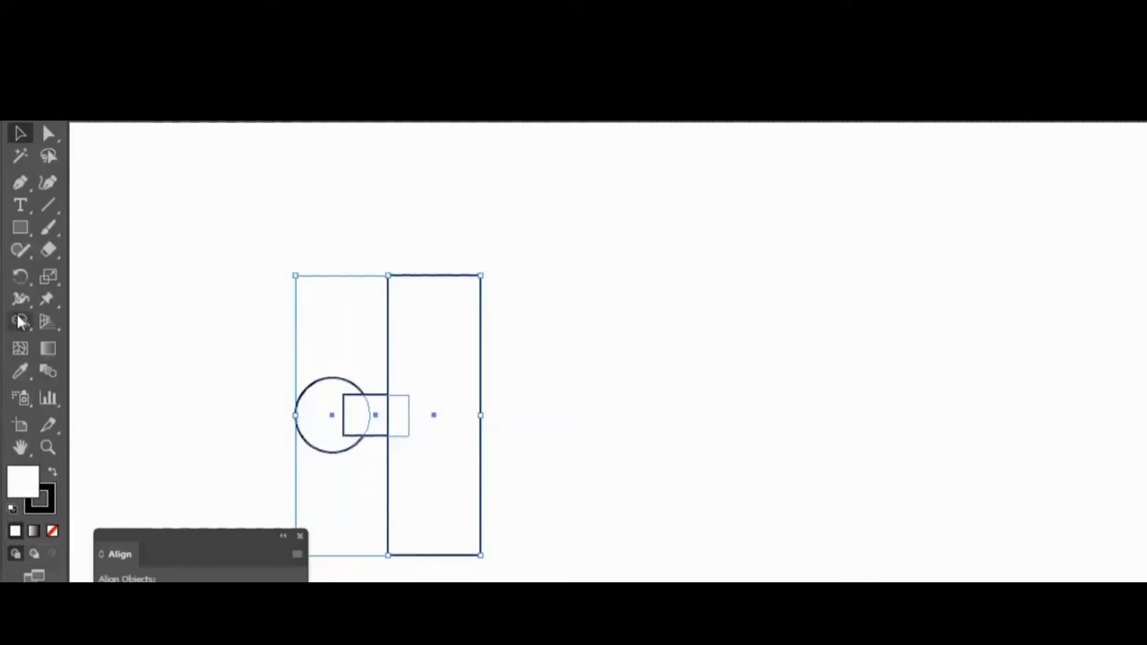
{"action": "left_click", "coordinate": [300, 537]}
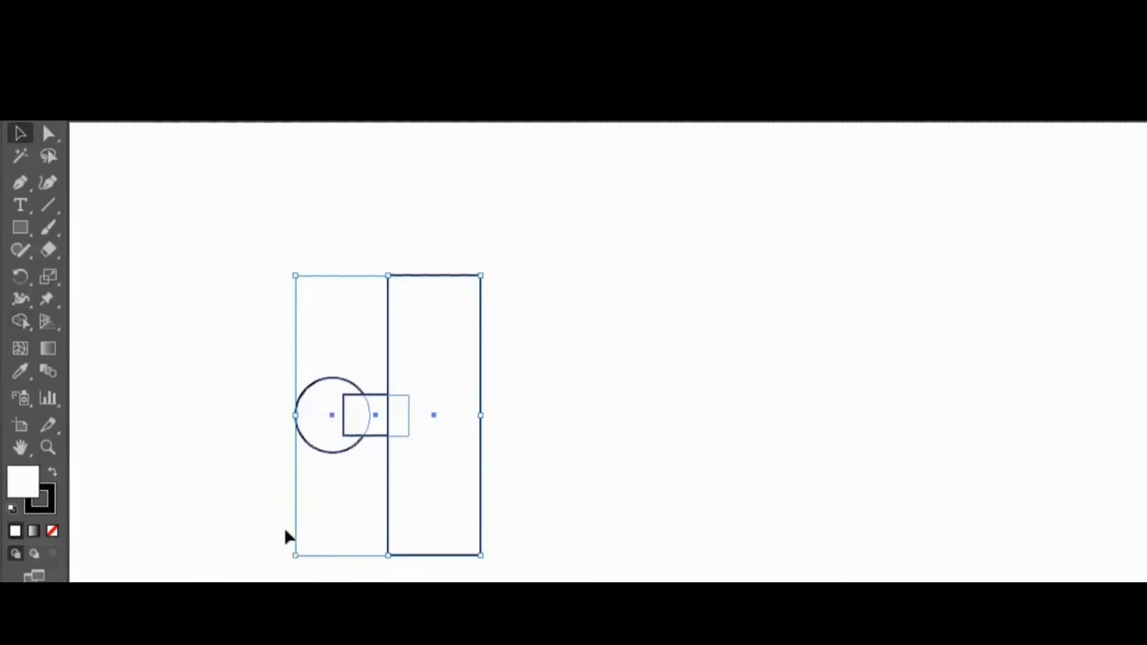
Unite the circle, connector and tall rectangle into one outline with the Shape Builder tool
{"action": "left_click_drag", "start_coordinate": [21, 328], "coordinate": [90, 333]}
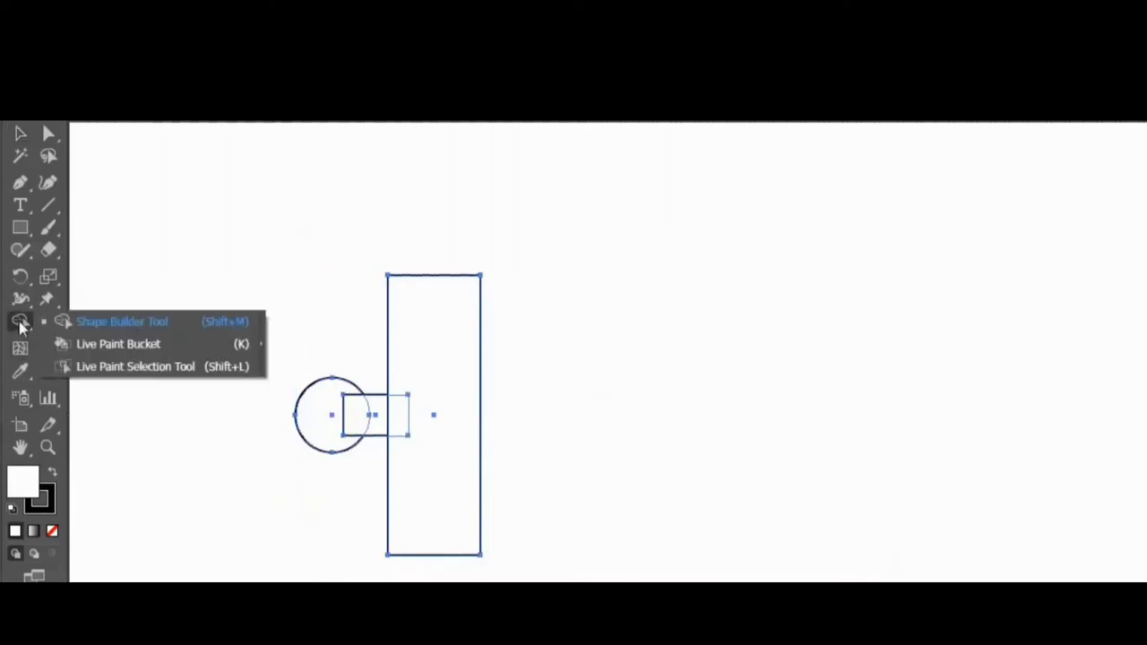
{"action": "mouse_move", "coordinate": [328, 427]}
{"action": "left_mouse_down"}
{"action": "mouse_move", "coordinate": [413, 408]}
{"action": "mouse_move", "coordinate": [422, 392]}
{"action": "left_mouse_up"}
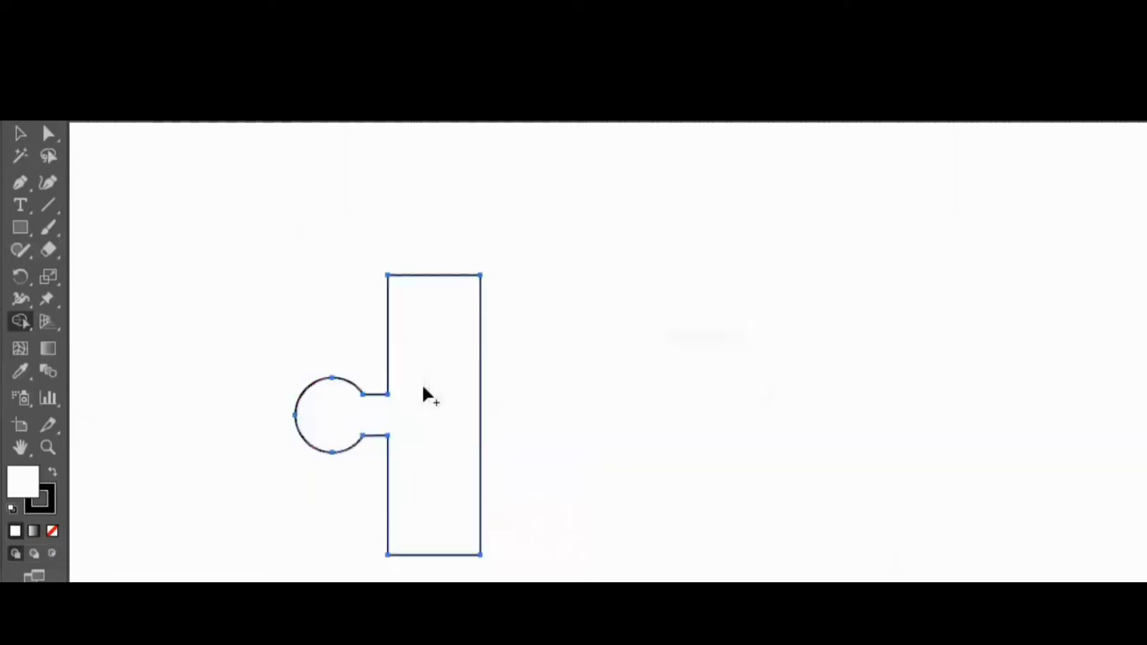
{"action": "left_click_drag", "start_coordinate": [49, 133], "coordinate": [118, 146]}
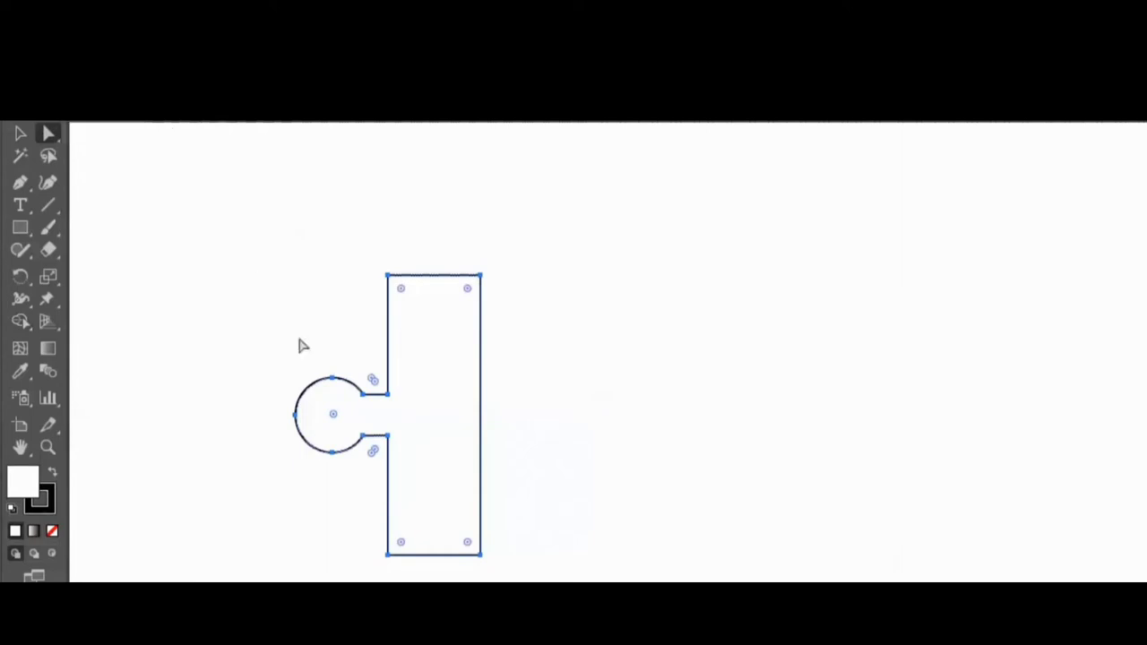
Round the two neck corners with live-corner widgets and delete the rectangle's top, right and bottom edges
{"action": "mouse_move", "coordinate": [353, 365]}
{"action": "left_mouse_down"}
{"action": "mouse_move", "coordinate": [377, 435]}
{"action": "mouse_move", "coordinate": [395, 429]}
{"action": "left_mouse_up"}
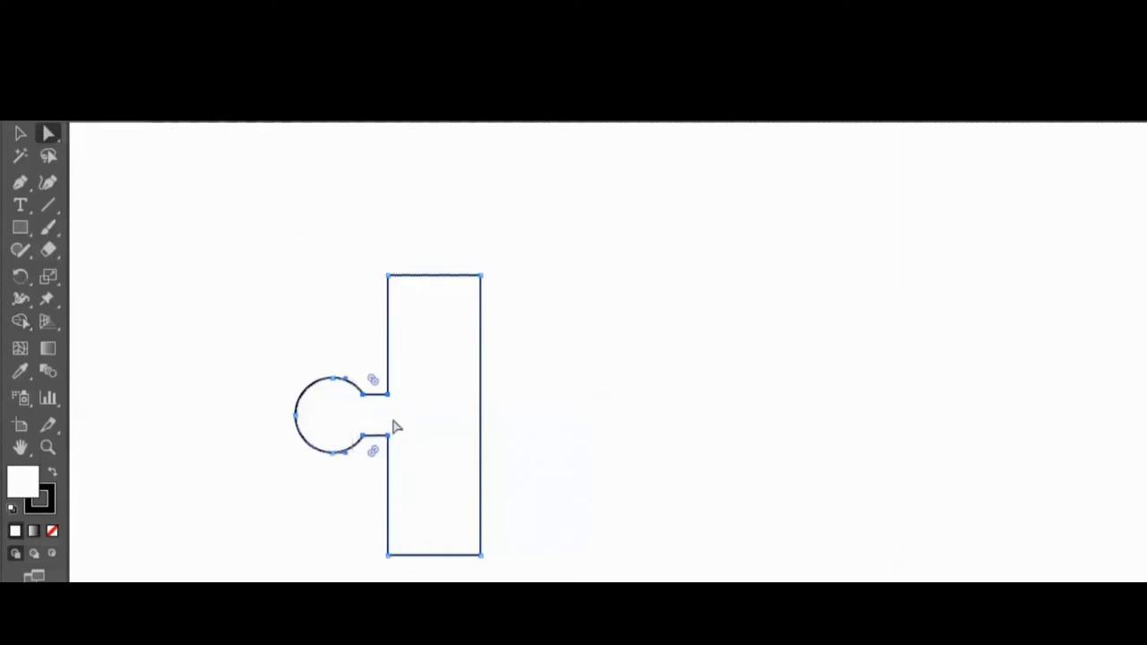
{"action": "left_click_drag", "start_coordinate": [376, 383], "coordinate": [372, 371]}
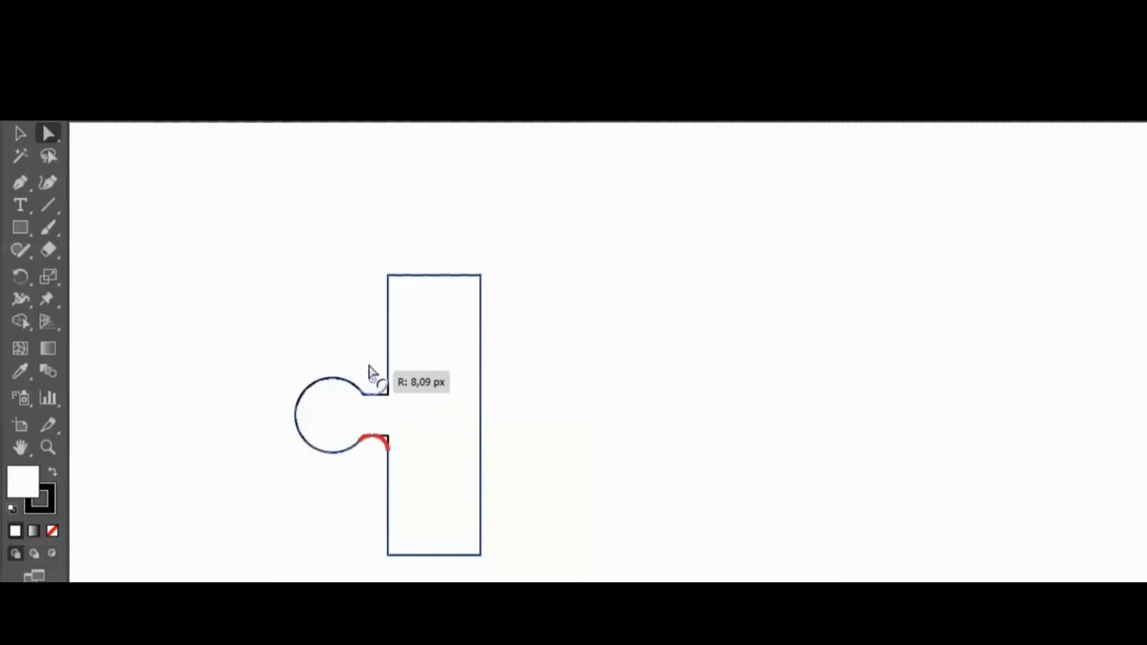
{"action": "left_click_drag", "start_coordinate": [431, 245], "coordinate": [561, 581]}
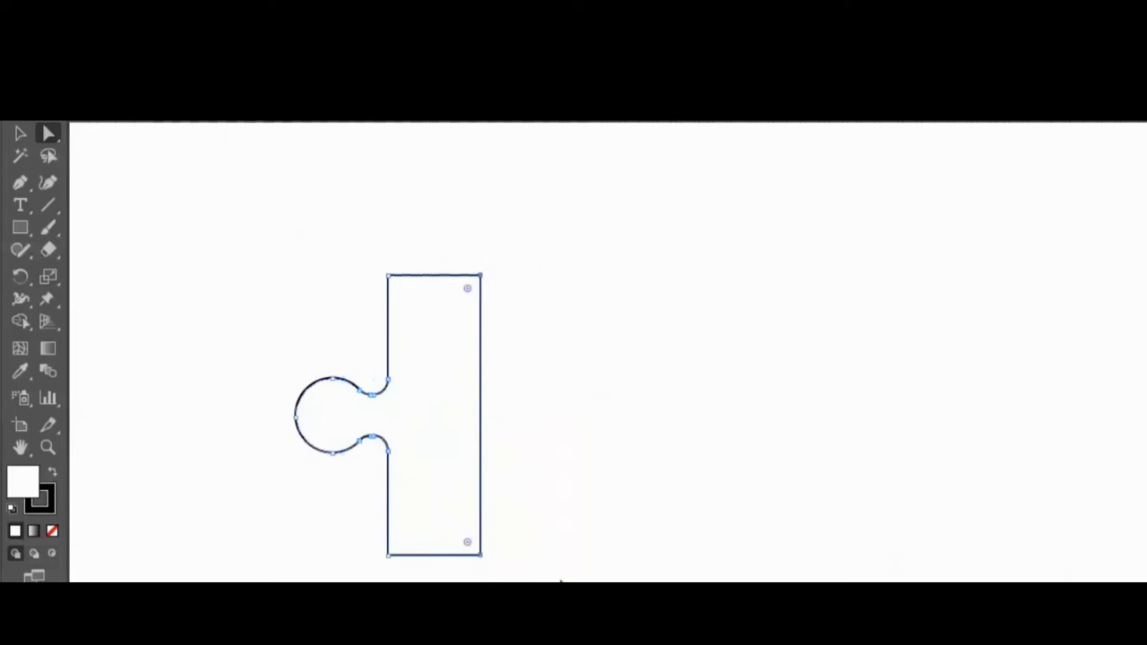
{"action": "key", "text": "Delete"}
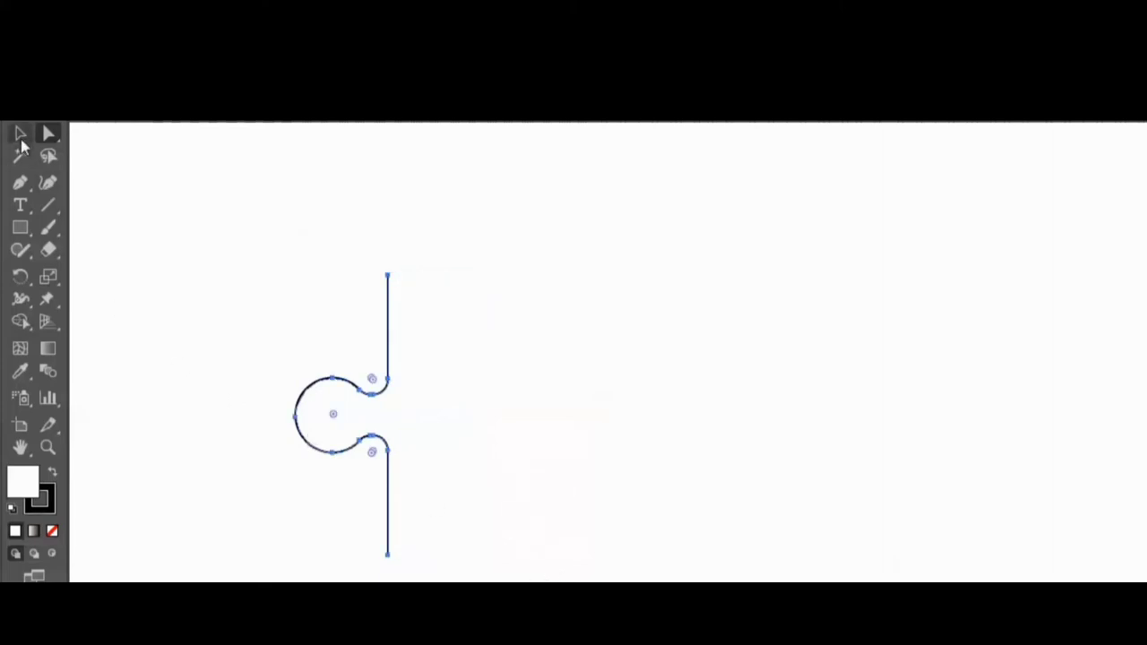
Rotate copies of the knobbed edge around its end pivots to form the bottom, right and top sides
{"action": "left_click", "coordinate": [21, 134]}
{"action": "left_click_drag", "start_coordinate": [355, 413], "coordinate": [344, 393]}
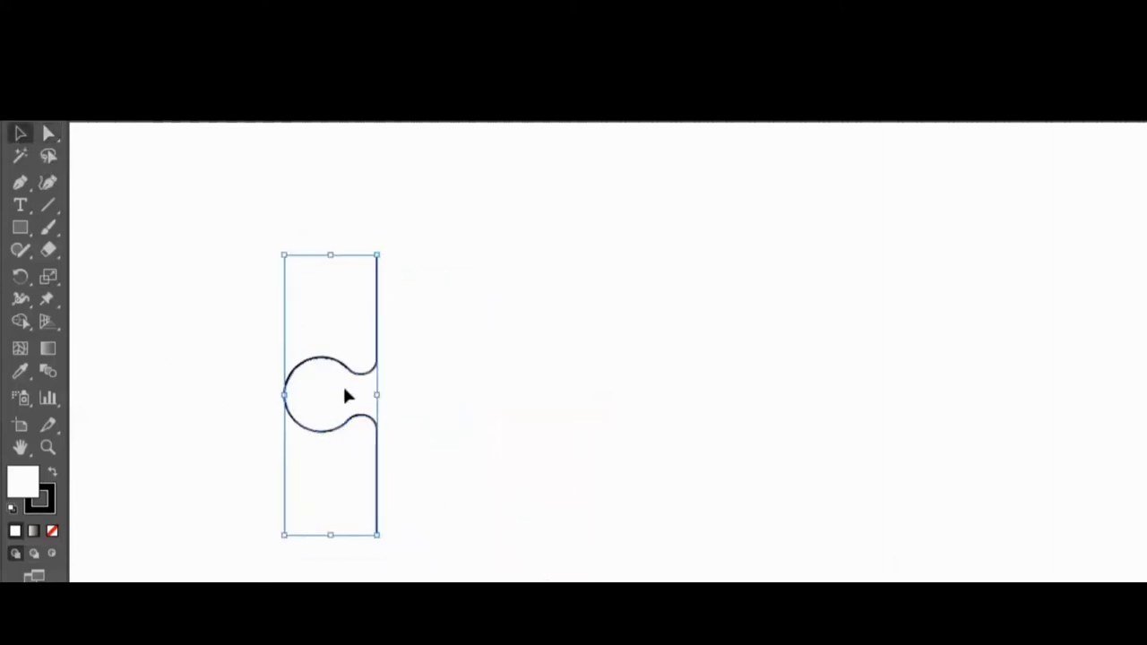
{"action": "left_click", "coordinate": [20, 276]}
{"action": "left_click", "coordinate": [377, 536]}
{"action": "mouse_move", "coordinate": [379, 499]}
{"action": "left_mouse_down"}
{"action": "mouse_move", "coordinate": [435, 547]}
{"action": "mouse_move", "coordinate": [439, 538]}
{"action": "left_mouse_up"}
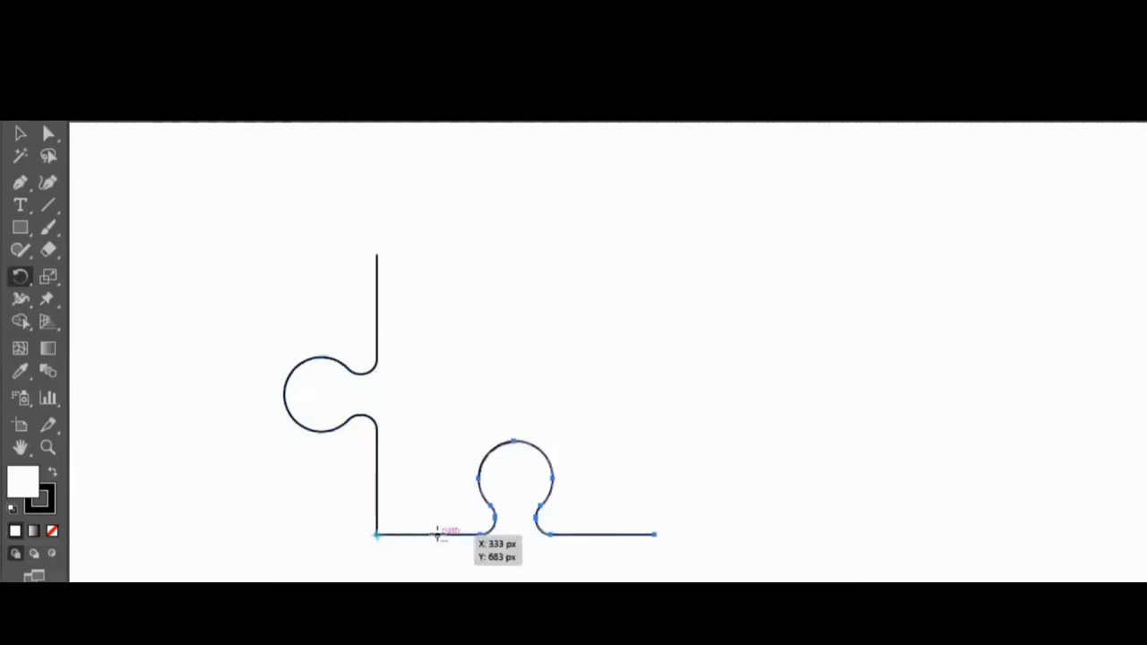
{"action": "left_click", "coordinate": [655, 535]}
{"action": "left_click_drag", "start_coordinate": [619, 535], "coordinate": [662, 482]}
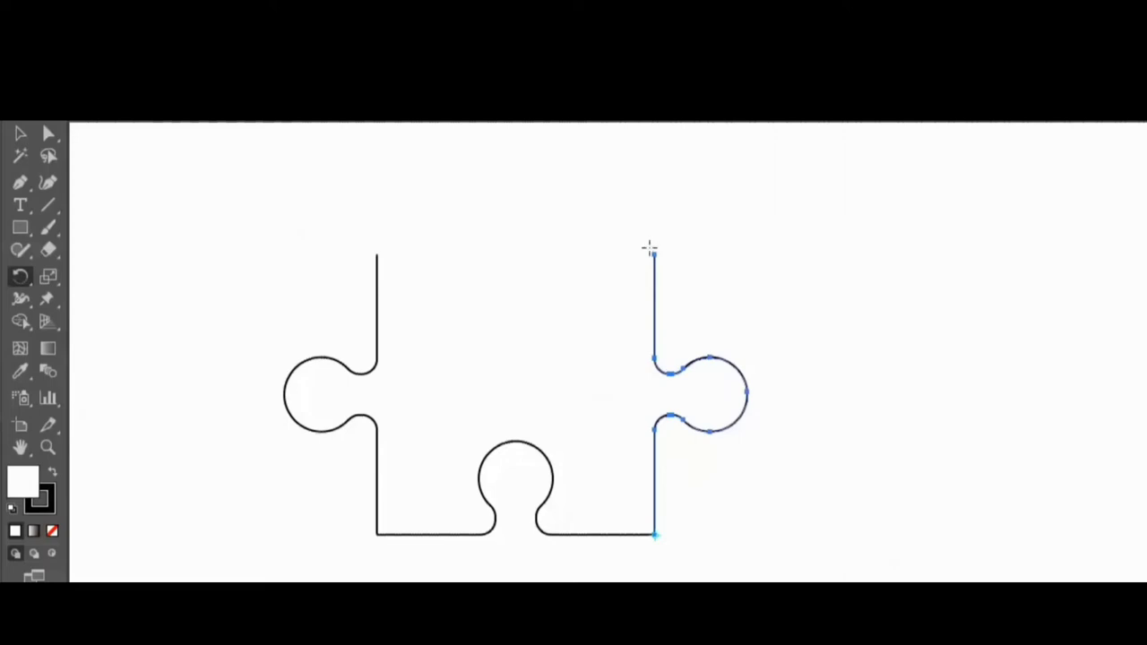
{"action": "left_click", "coordinate": [655, 256]}
{"action": "mouse_move", "coordinate": [655, 314]}
{"action": "left_mouse_down"}
{"action": "mouse_move", "coordinate": [529, 310]}
{"action": "mouse_move", "coordinate": [493, 259]}
{"action": "left_mouse_up"}
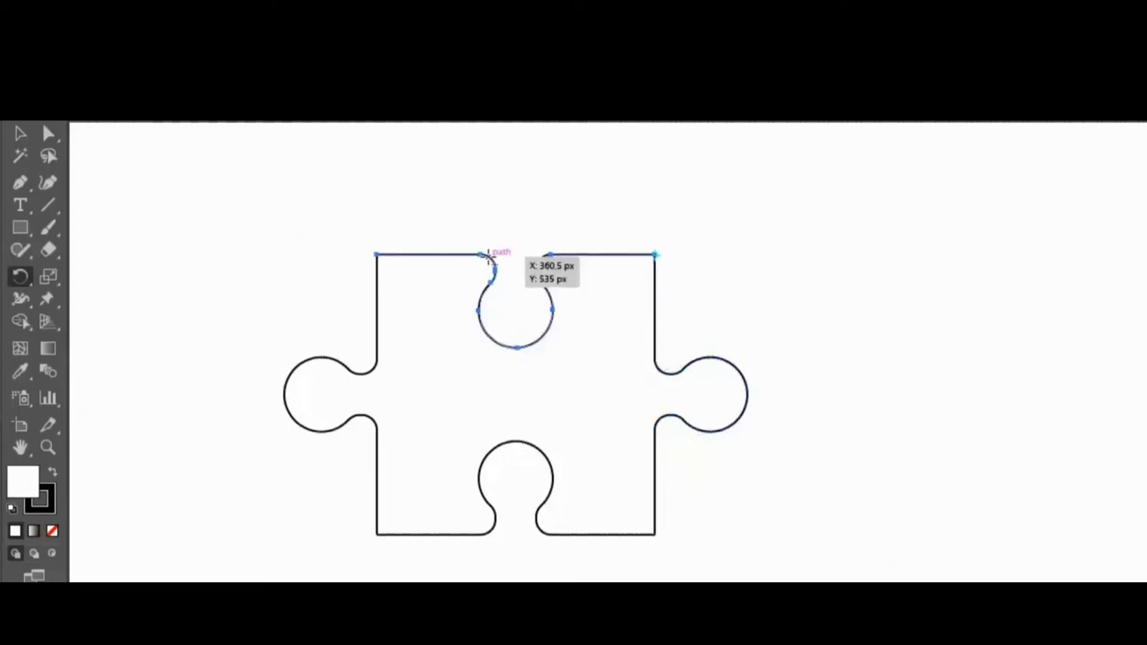
Select all four edges and Join them into one closed jigsaw outline
{"action": "left_click", "coordinate": [16, 136]}
{"action": "left_click_drag", "start_coordinate": [312, 225], "coordinate": [760, 571]}
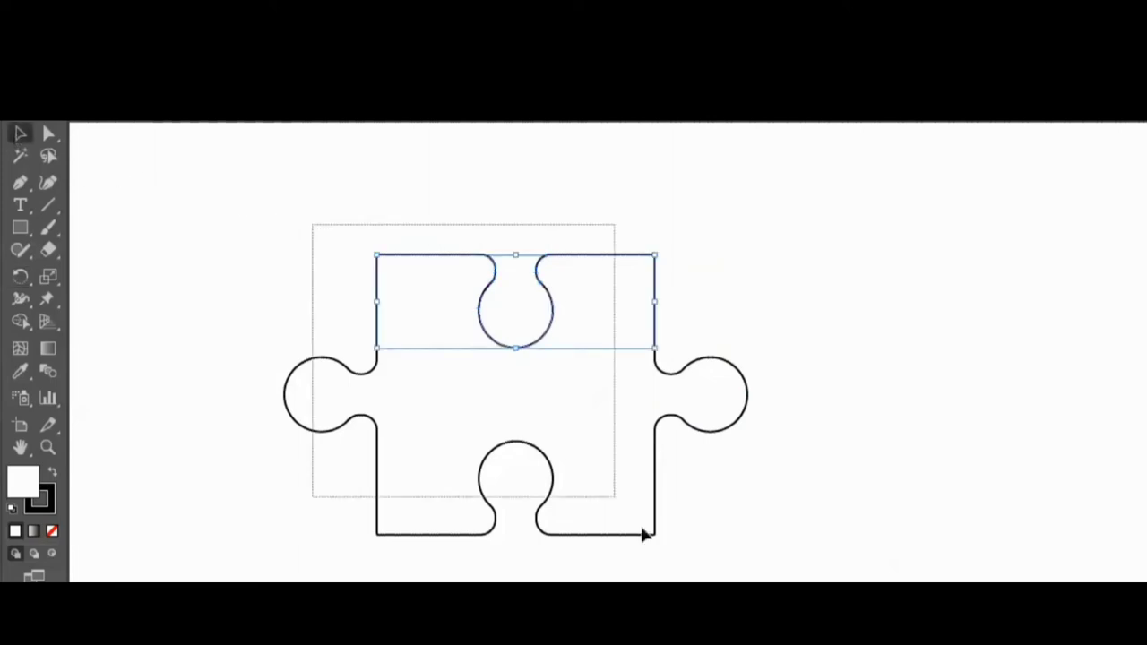
{"action": "right_click", "coordinate": [575, 412]}
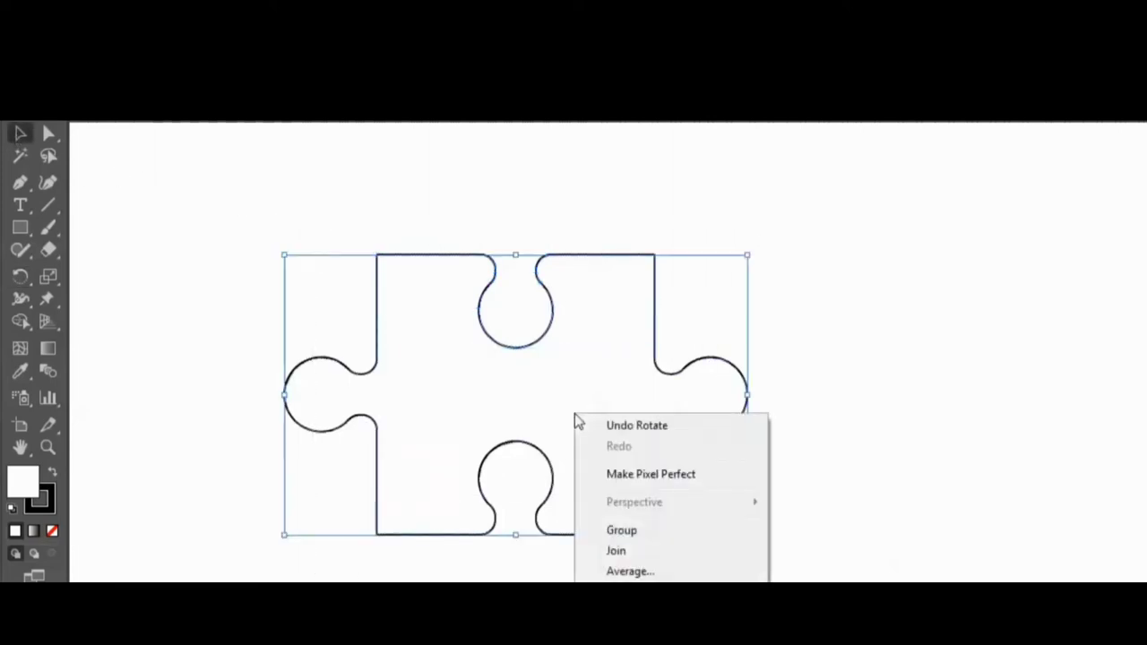
{"action": "left_click", "coordinate": [619, 549]}
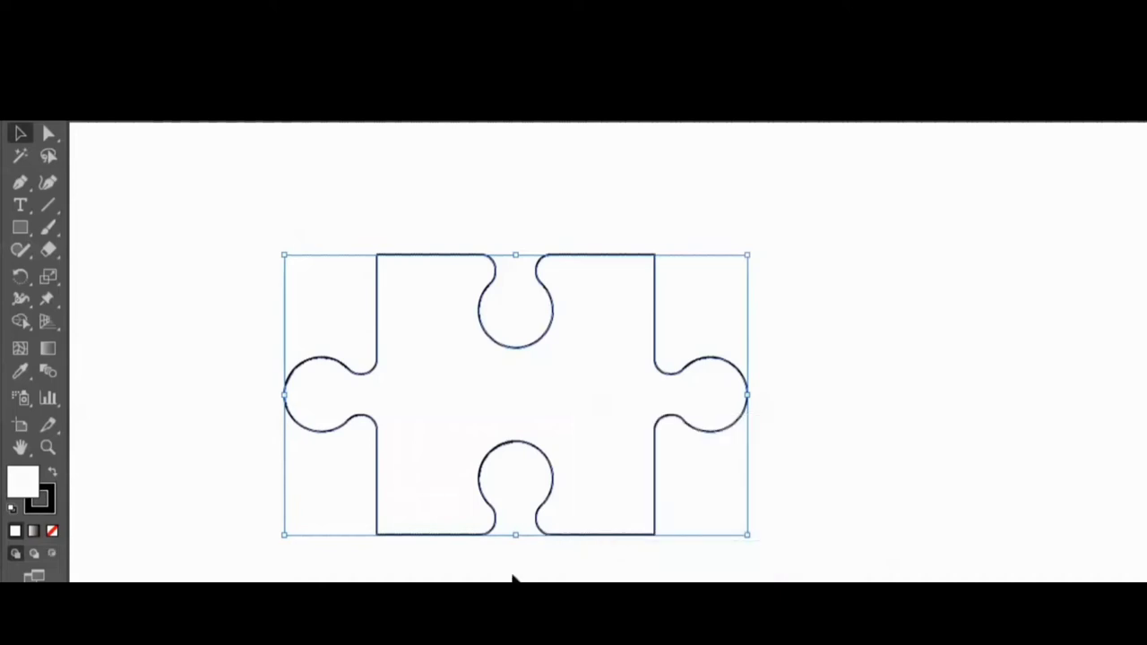
Shift the piece up-left, Alt-drag a copy 150 px down-right to interlock, and select both
{"action": "key", "text": "ctrl+g"}
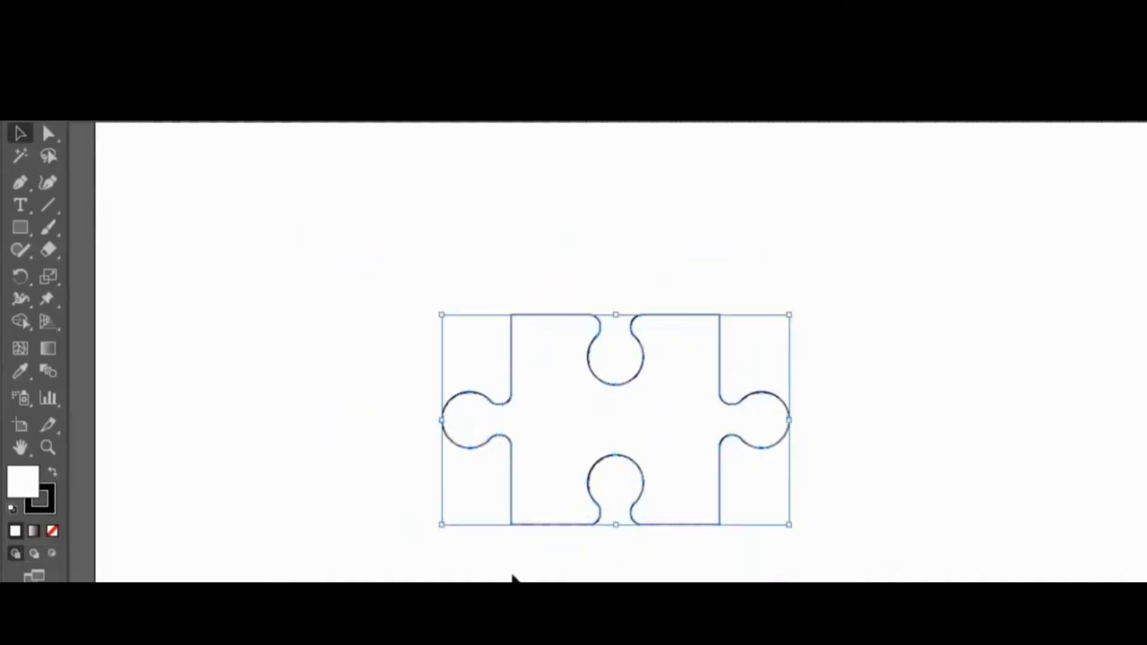
{"action": "key", "text": "ctrl+z"}
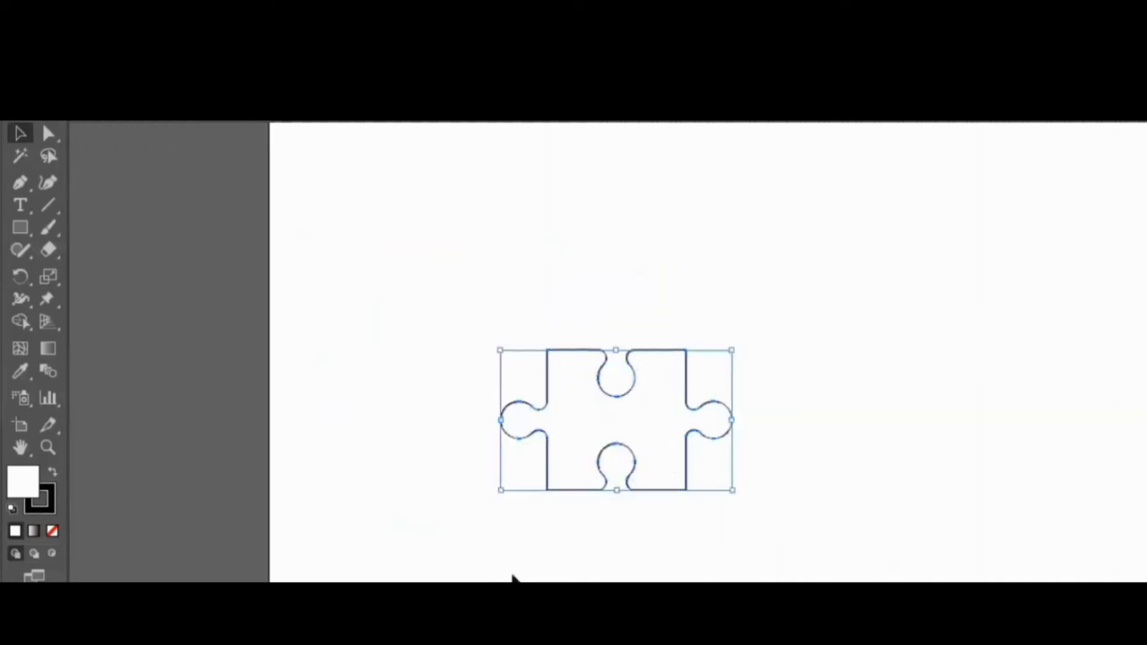
{"action": "left_click_drag", "start_coordinate": [604, 446], "coordinate": [524, 388]}
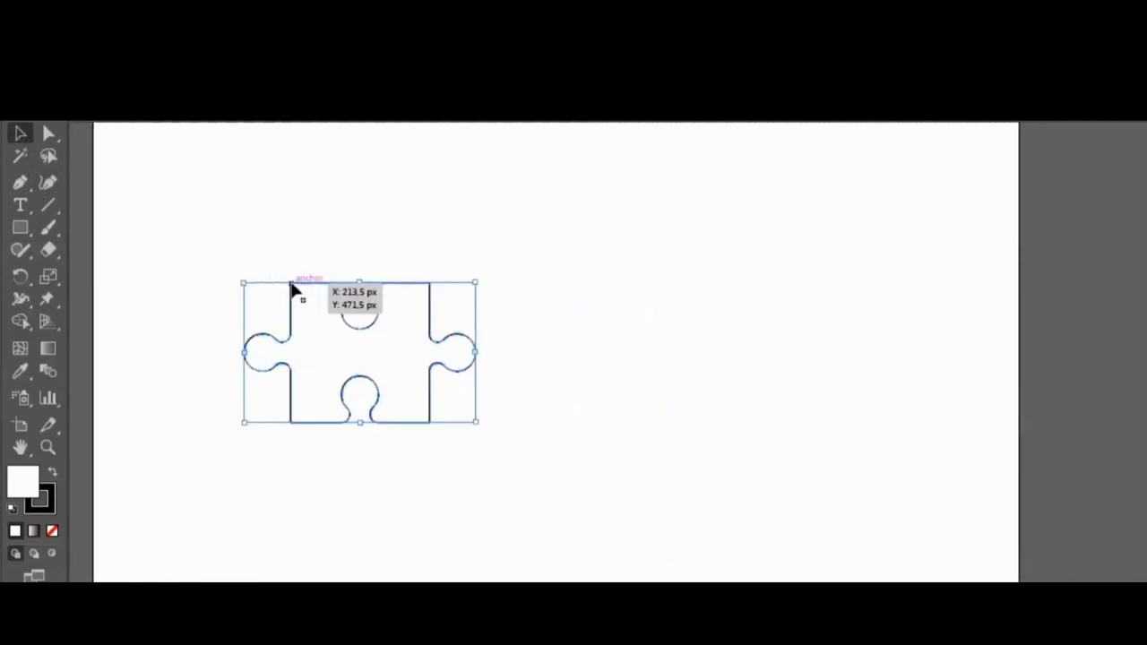
{"action": "left_click_drag", "start_coordinate": [292, 285], "coordinate": [435, 428]}
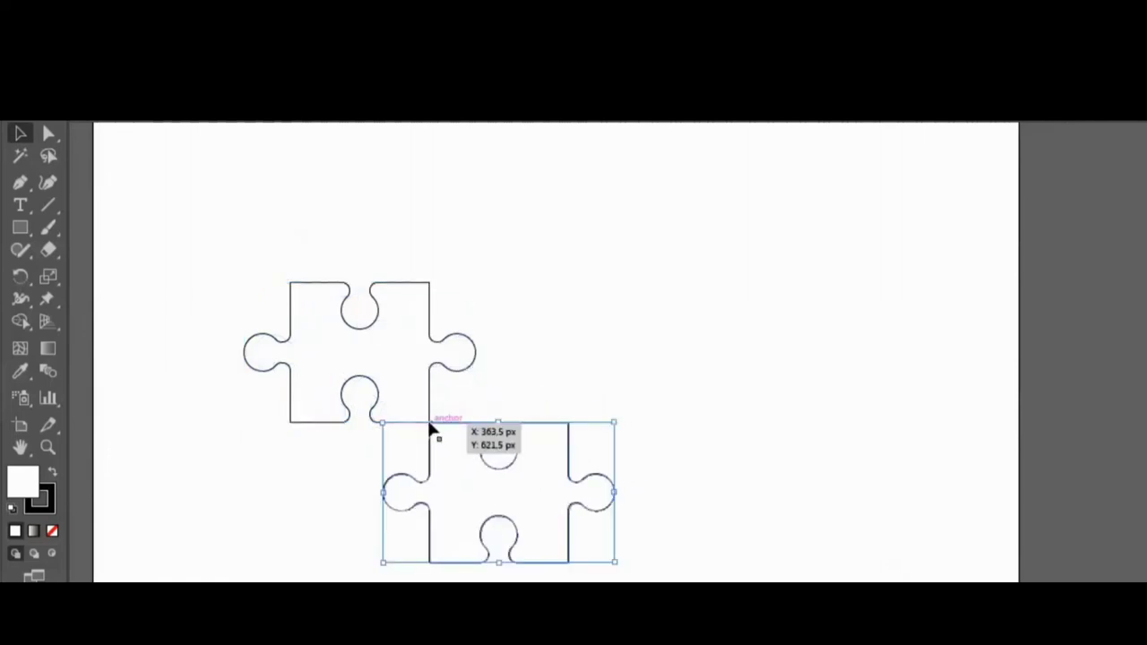
{"action": "left_click", "coordinate": [405, 377]}
{"action": "left_click", "coordinate": [463, 477], "text": "shift"}
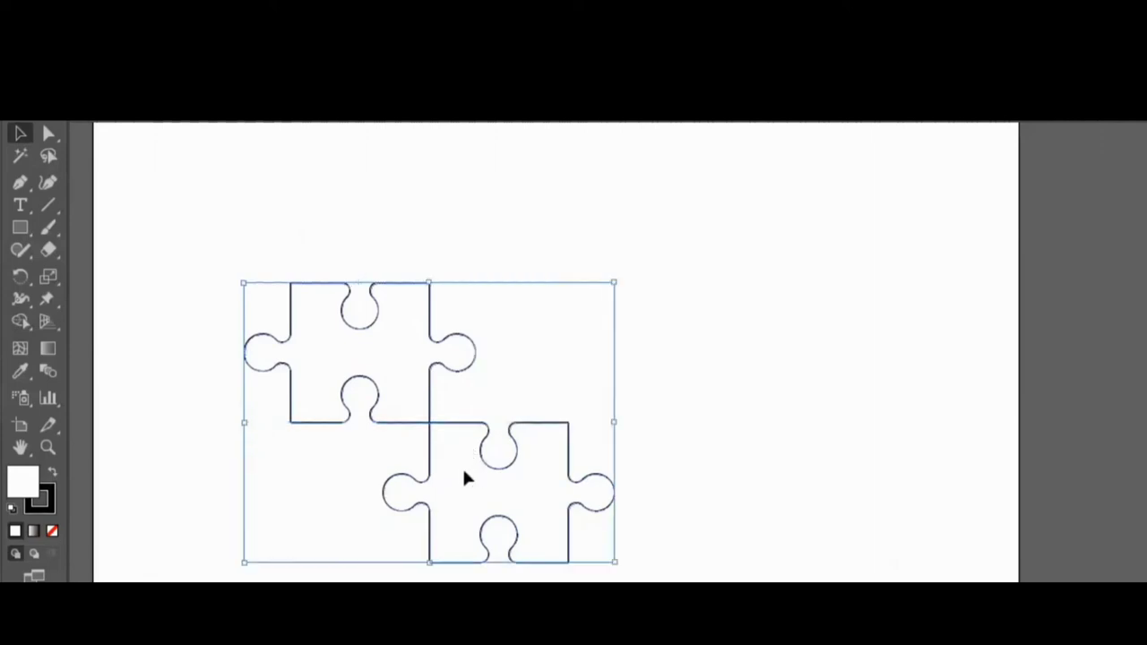
Copy the two interlocking pieces and Paste in Front
{"action": "left_click", "coordinate": [90, 112]}
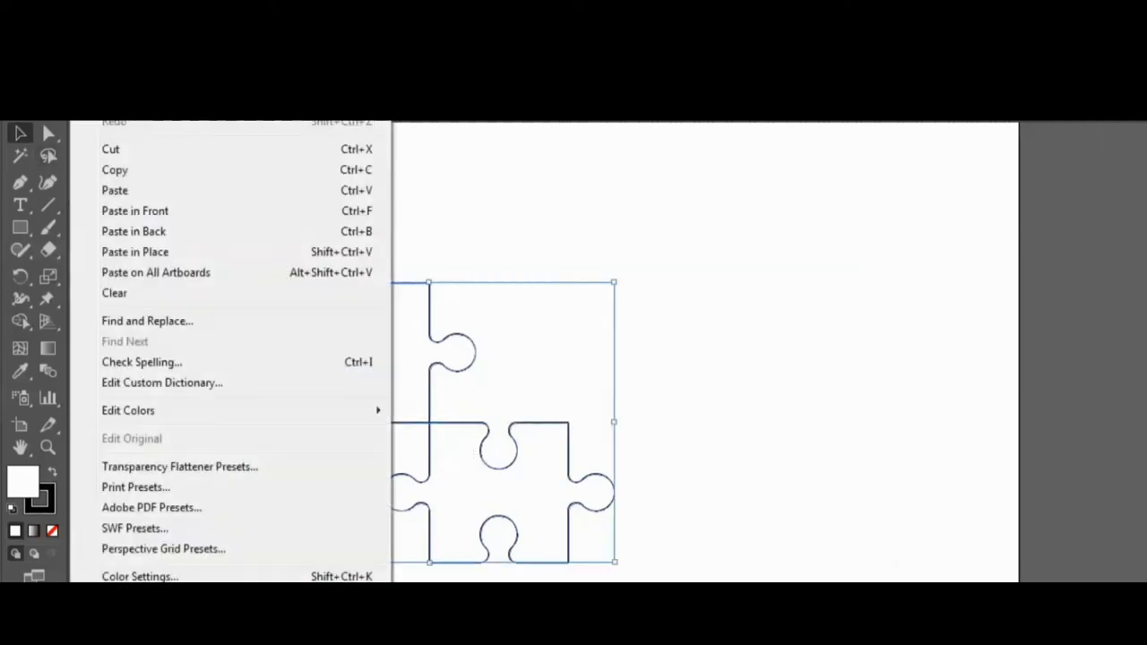
{"action": "left_click", "coordinate": [117, 171]}
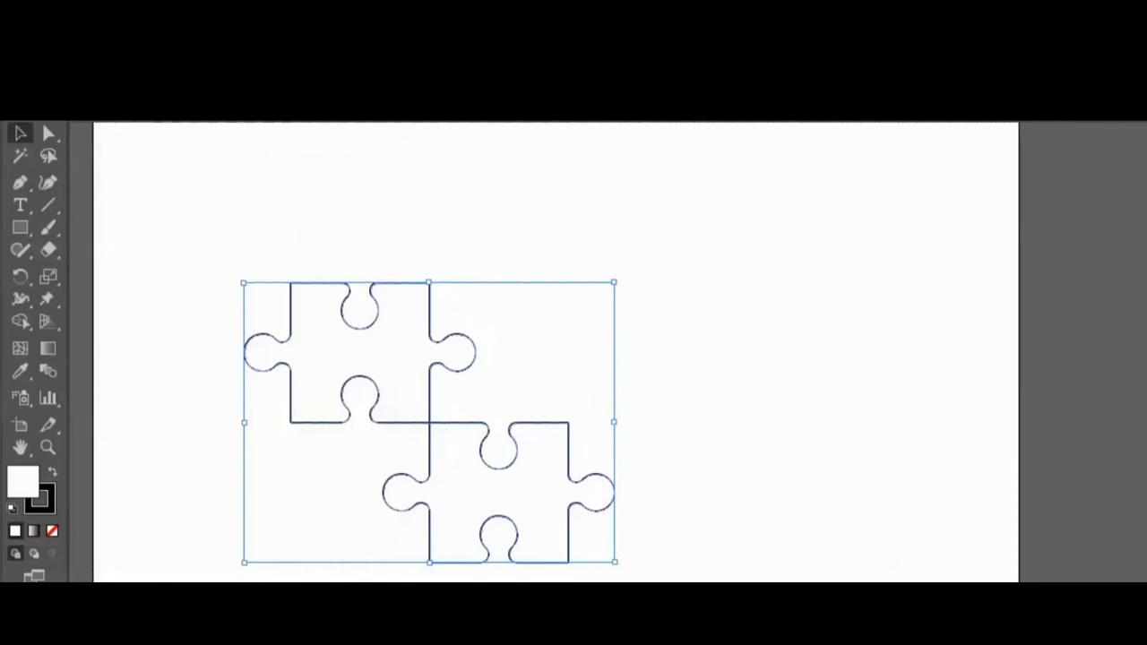
{"action": "left_click", "coordinate": [90, 112]}
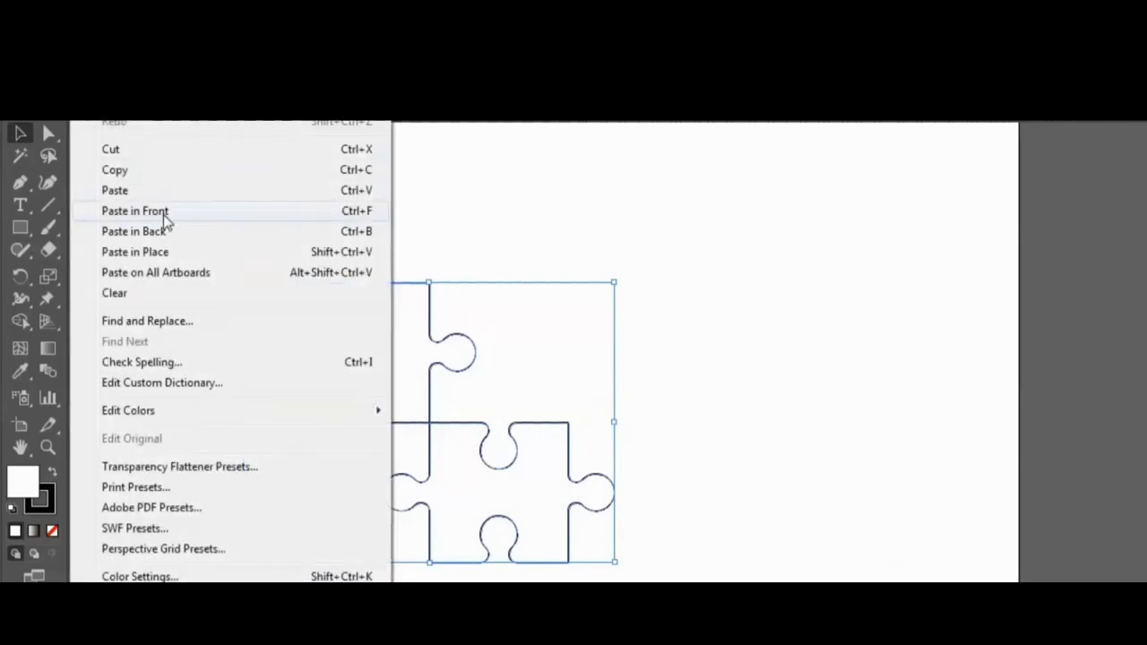
{"action": "left_click", "coordinate": [161, 211]}
Rotate the pasted copy 90° to complete a 2×2 square of four pieces
{"action": "left_click", "coordinate": [20, 276]}
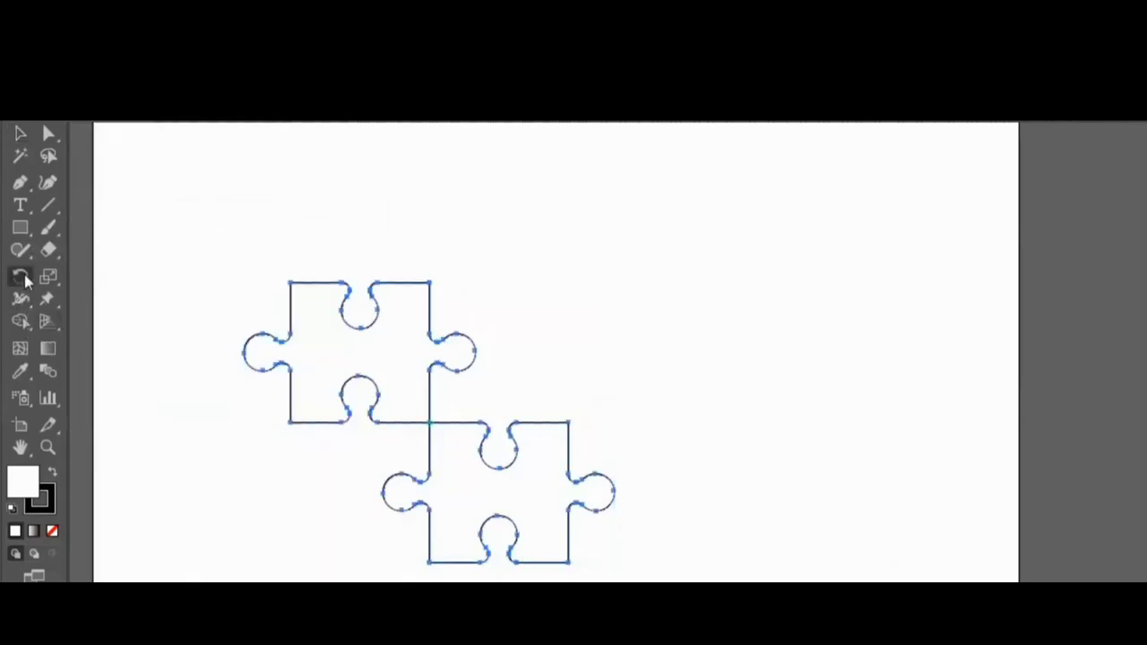
{"action": "left_click_drag", "start_coordinate": [348, 333], "coordinate": [328, 415]}
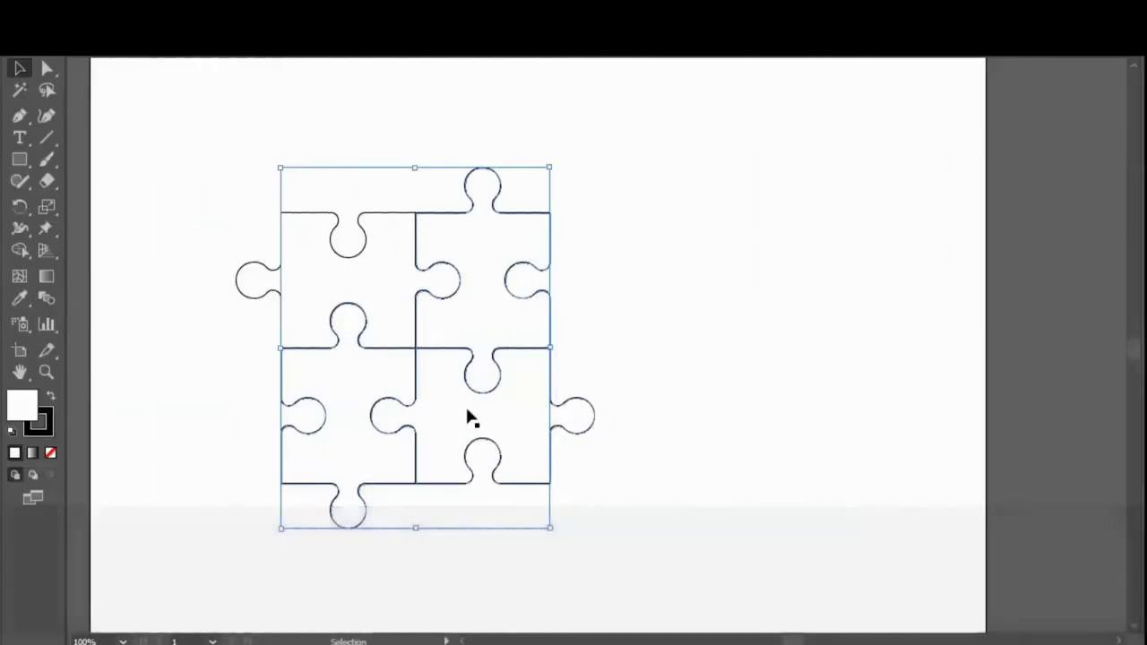
{"action": "key", "text": "space"}
{"action": "left_click_drag", "start_coordinate": [470, 417], "coordinate": [555, 397]}
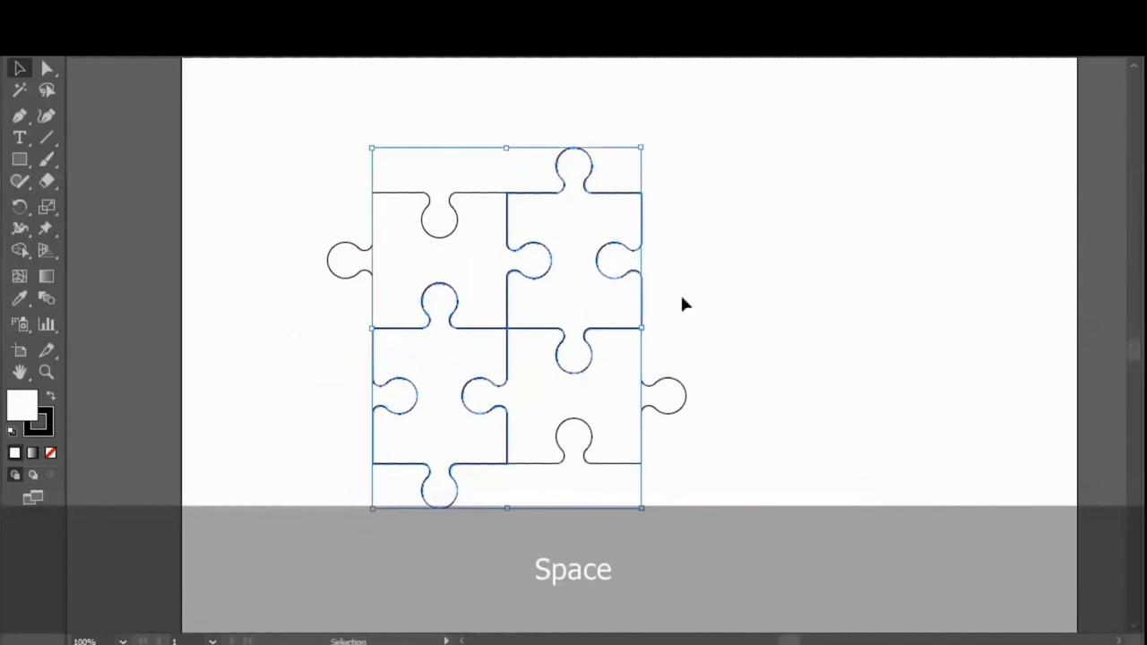
{"action": "key", "text": "ctrl+equal"}
Export the top-right piece alone via Export Selection as Asset 13, a 1x PNG
{"action": "left_click", "coordinate": [1013, 441]}
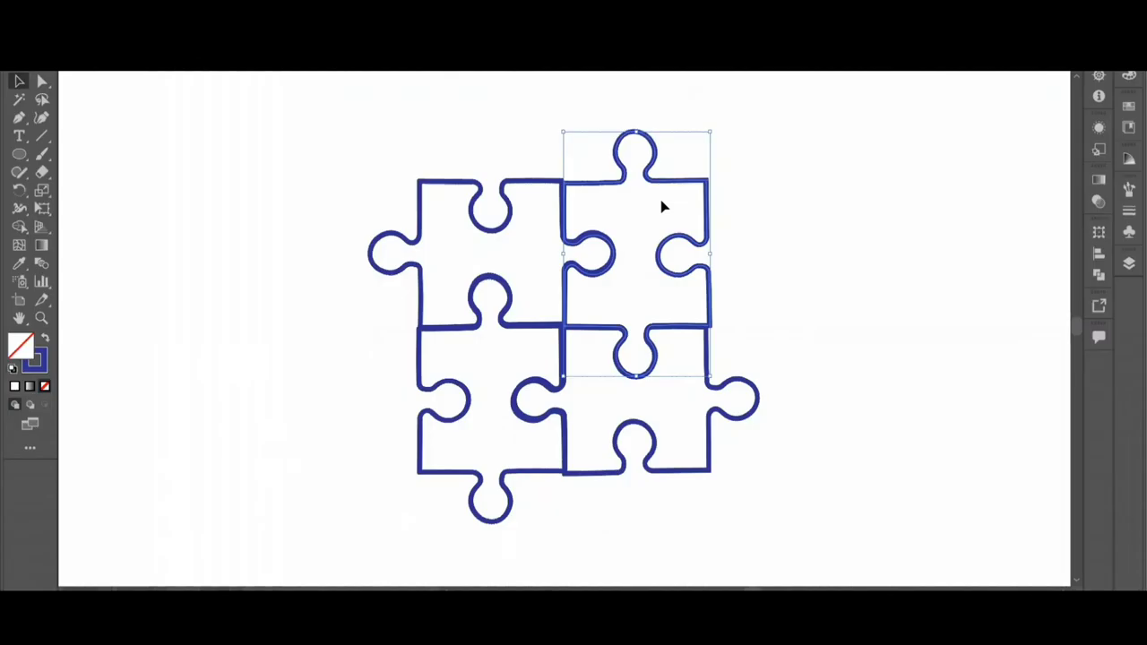
{"action": "right_click", "coordinate": [661, 202]}
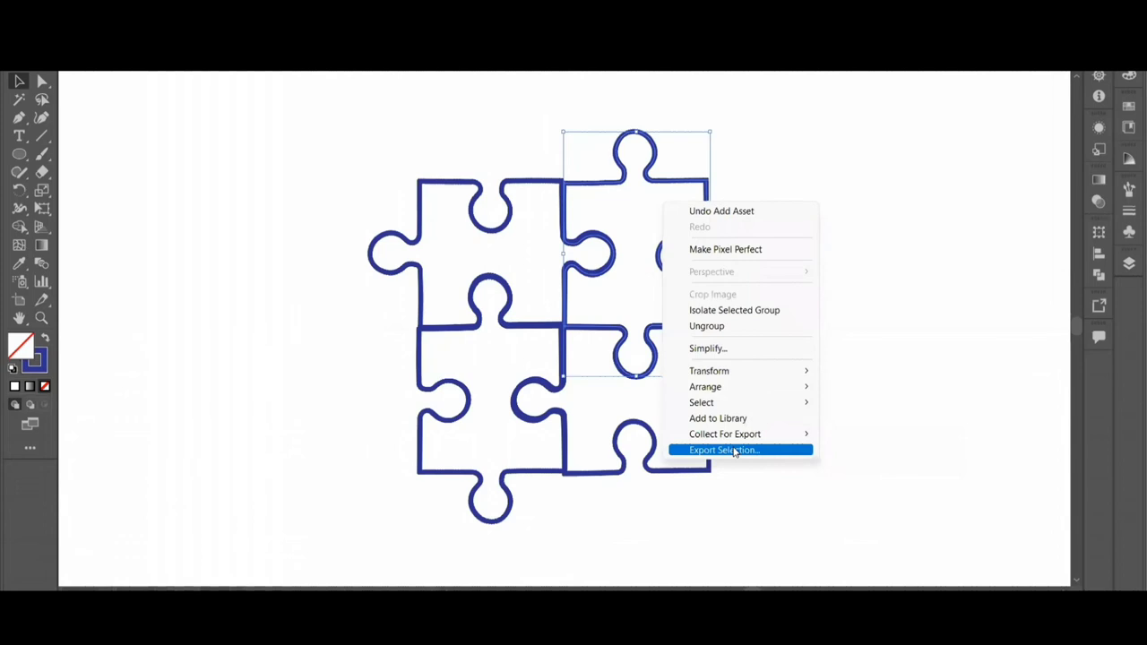
{"action": "left_click", "coordinate": [724, 450]}
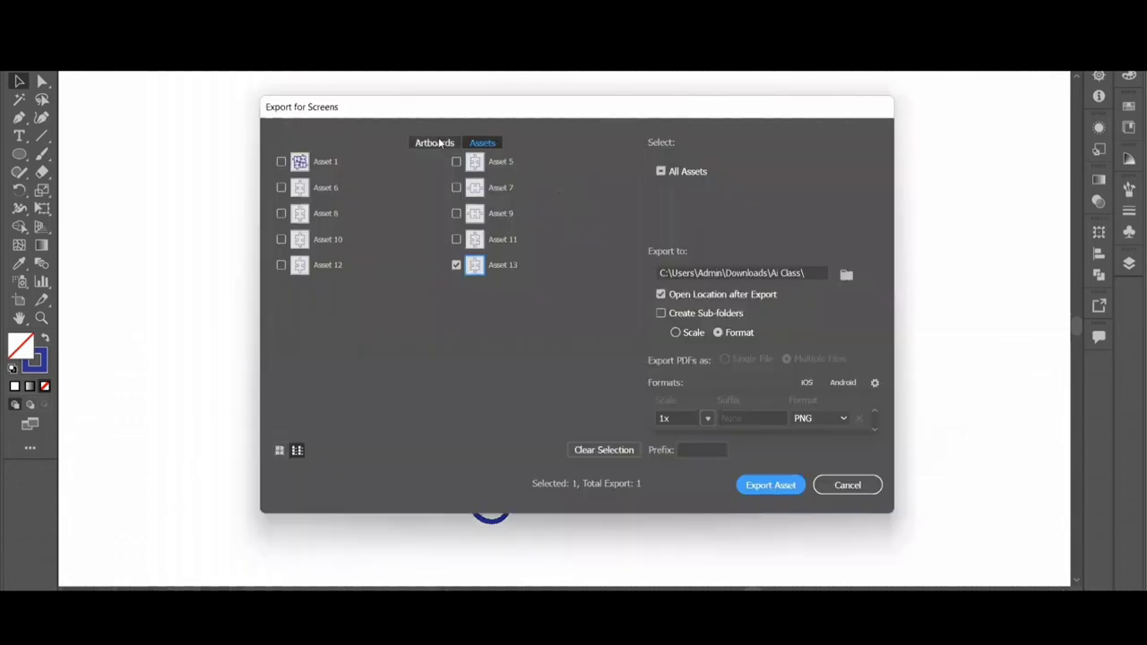
{"action": "left_click", "coordinate": [435, 144]}
{"action": "left_click", "coordinate": [481, 144]}
{"action": "left_click", "coordinate": [773, 489]}
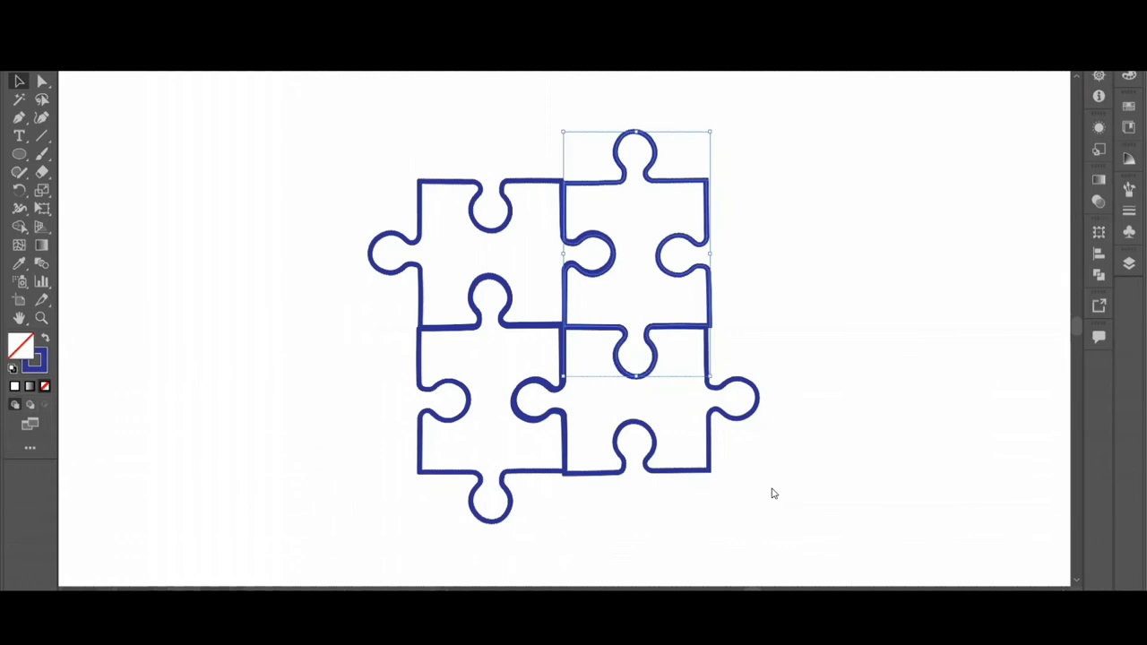
Export the bottom-right piece as a PNG via Export Selection
{"action": "left_click", "coordinate": [743, 403]}
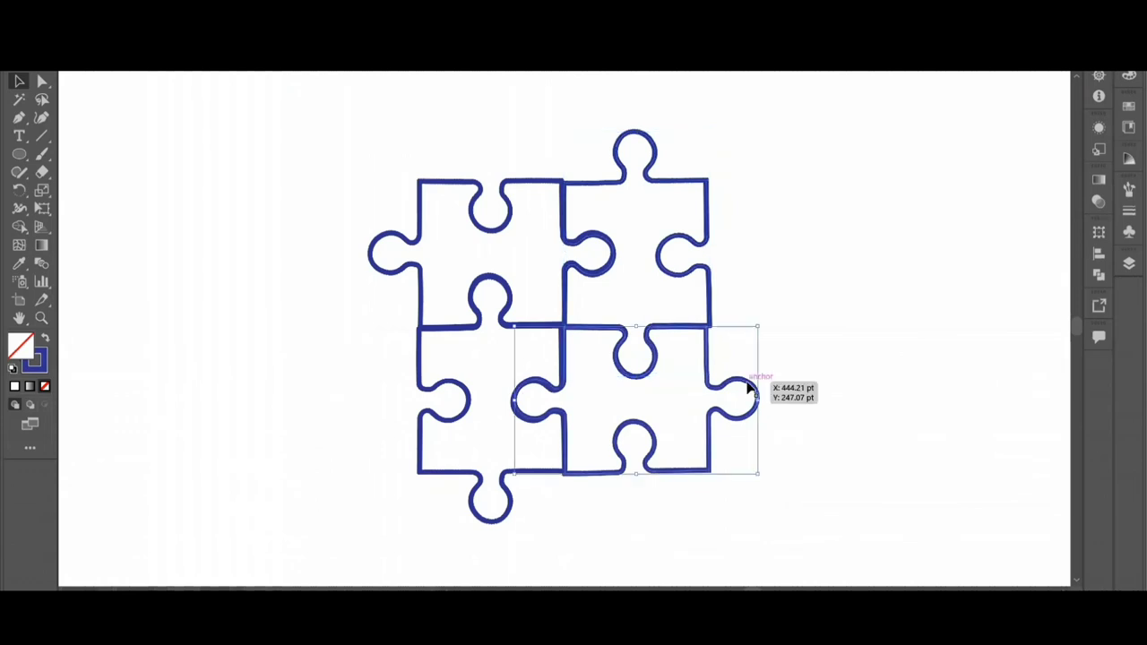
{"action": "right_click", "coordinate": [674, 408]}
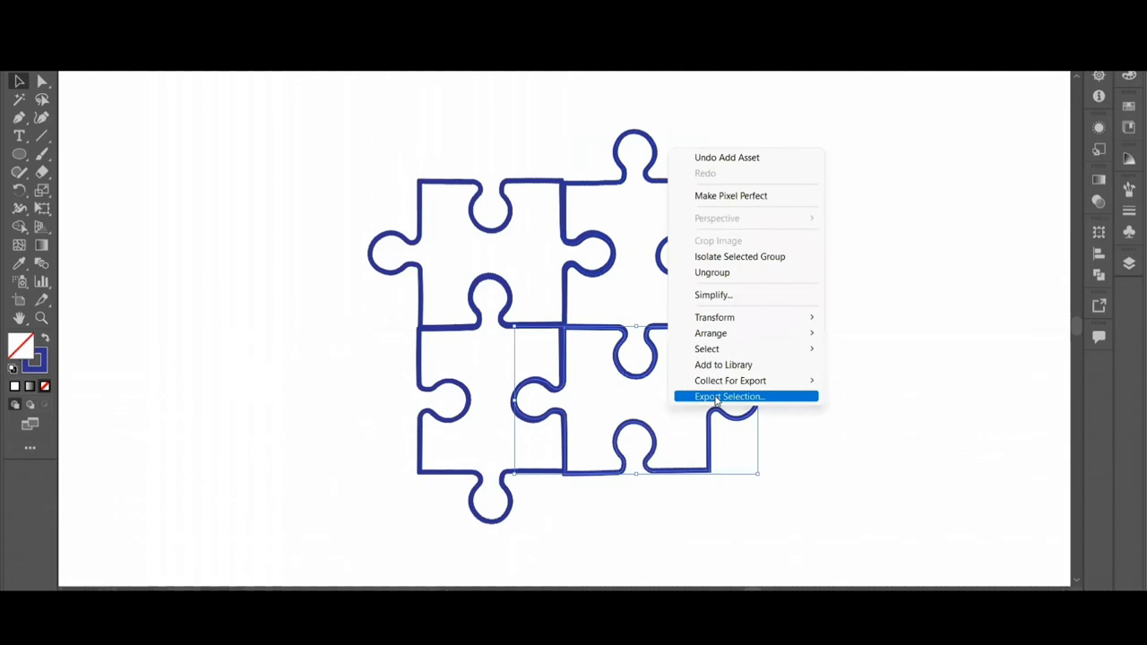
{"action": "left_click", "coordinate": [717, 398]}
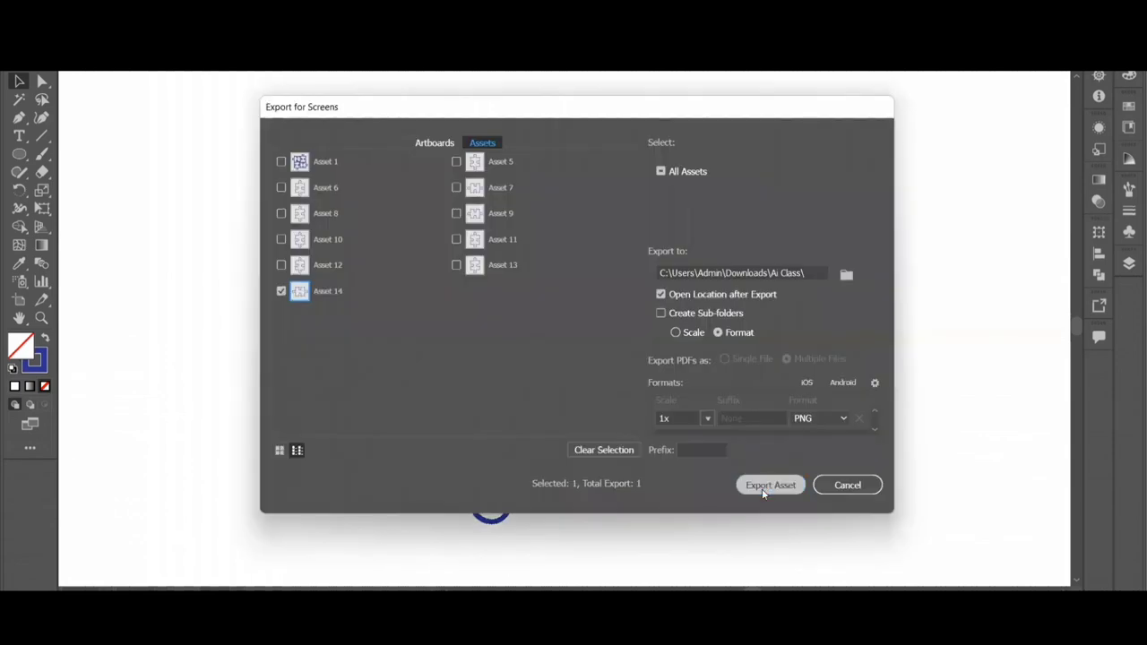
{"action": "left_click", "coordinate": [763, 490]}
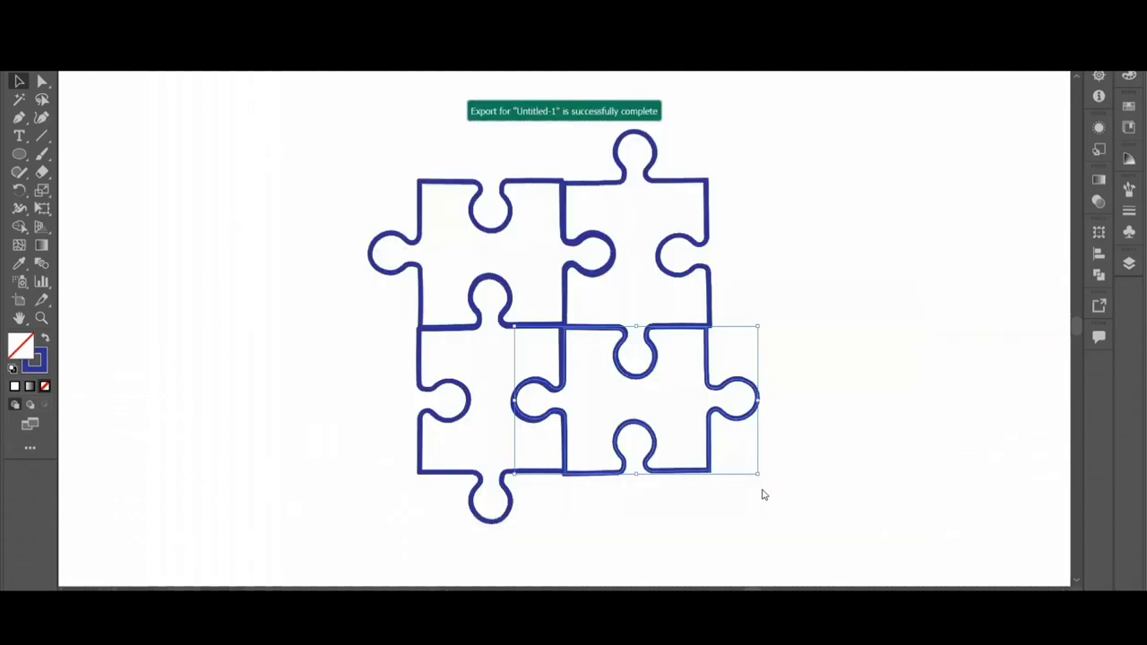
Export the top-left piece as a PNG
{"action": "left_click", "coordinate": [514, 186]}
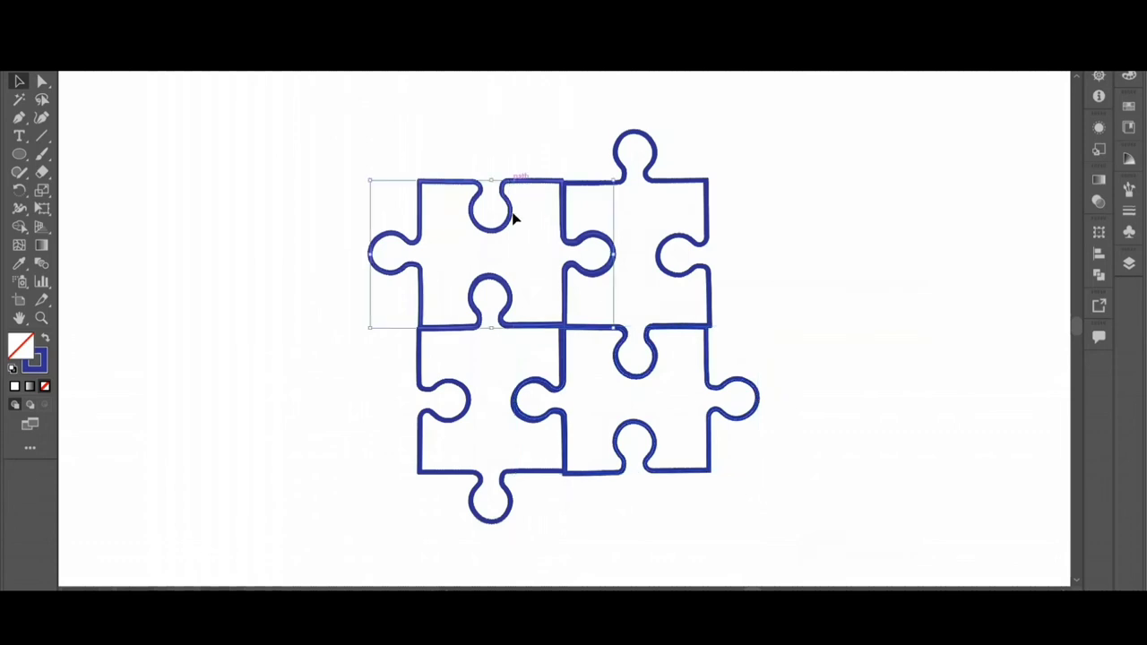
{"action": "right_click", "coordinate": [644, 455]}
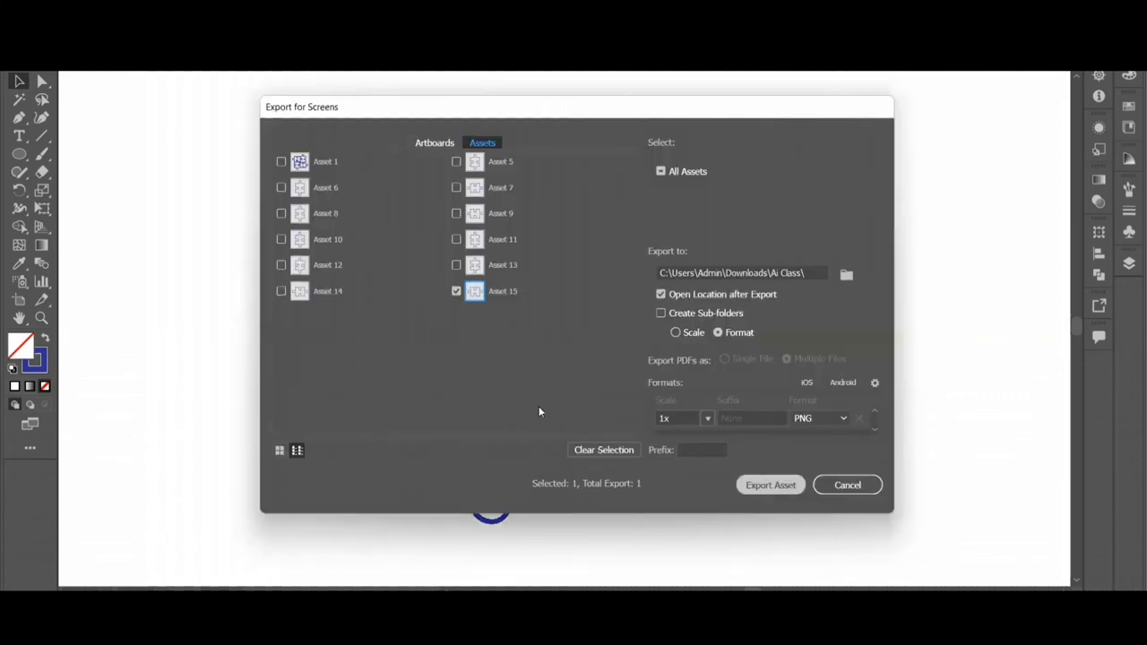
{"action": "key", "text": "Return"}
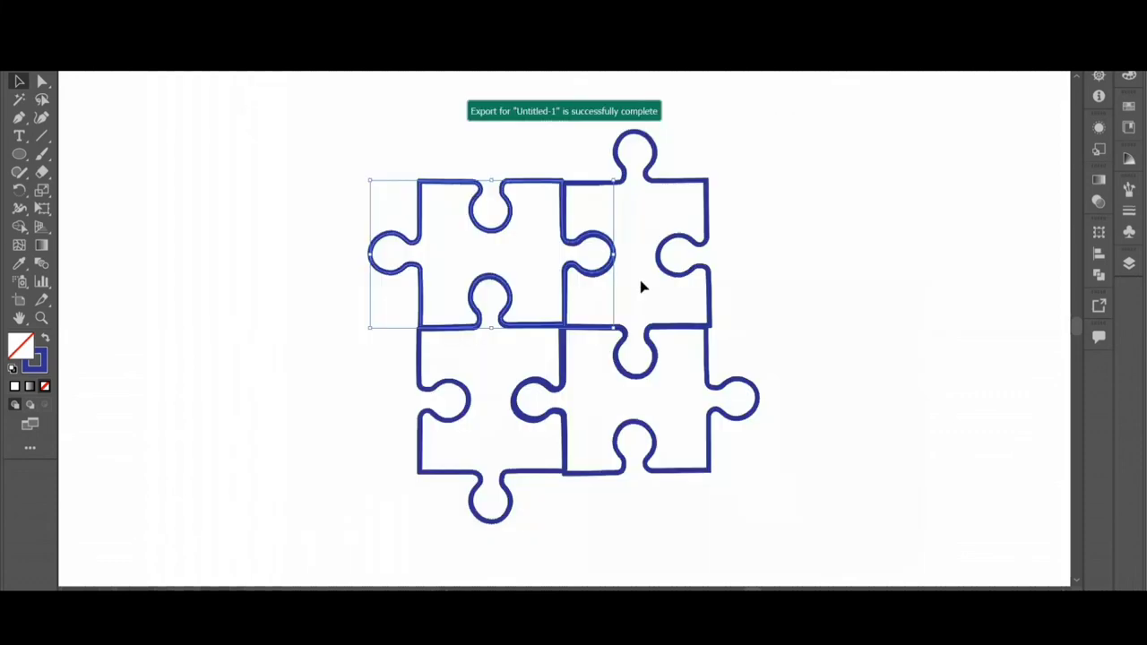
Export the bottom-left piece as a PNG, Asset 16
{"action": "left_click", "coordinate": [459, 391]}
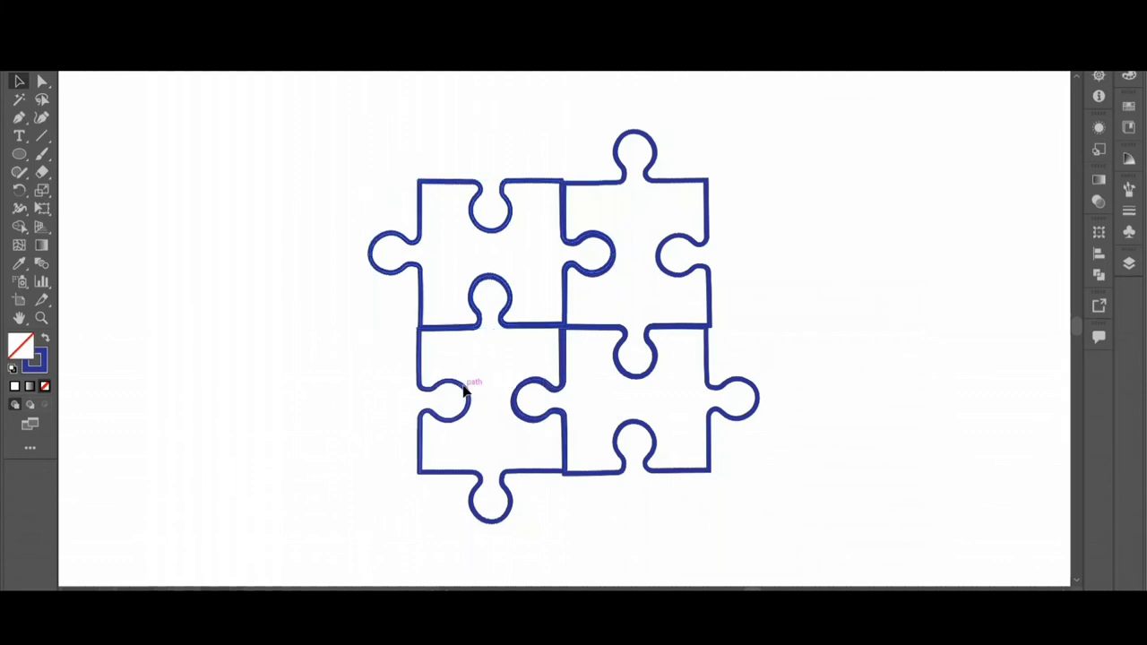
{"action": "right_click", "coordinate": [564, 392]}
{"action": "left_click", "coordinate": [566, 389]}
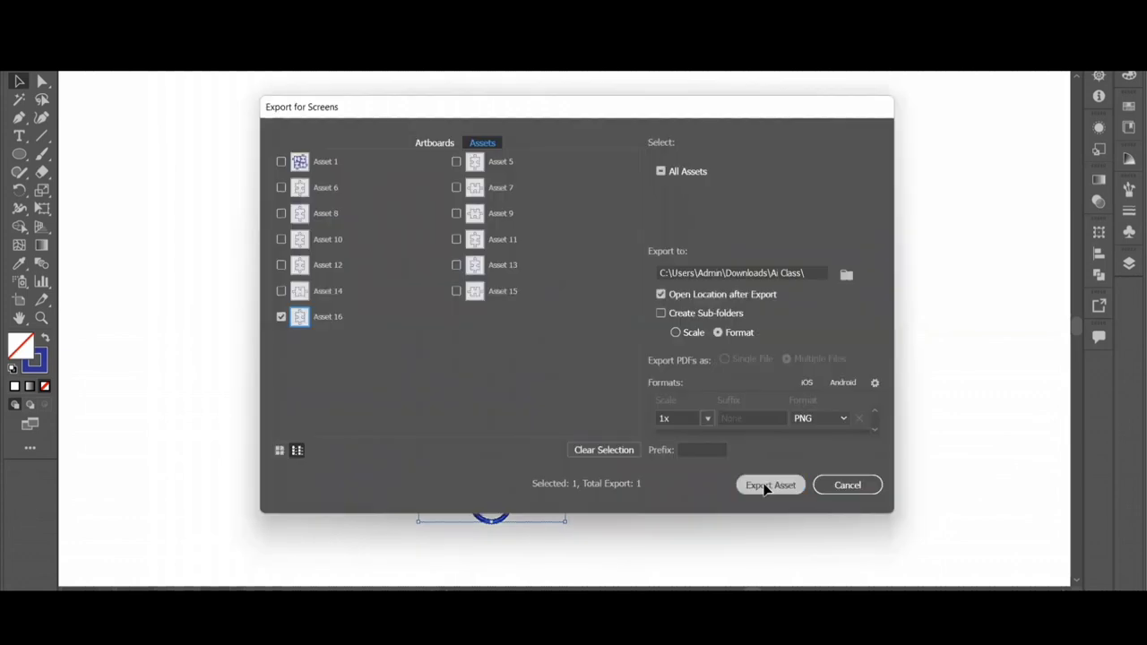
{"action": "left_click", "coordinate": [768, 485]}
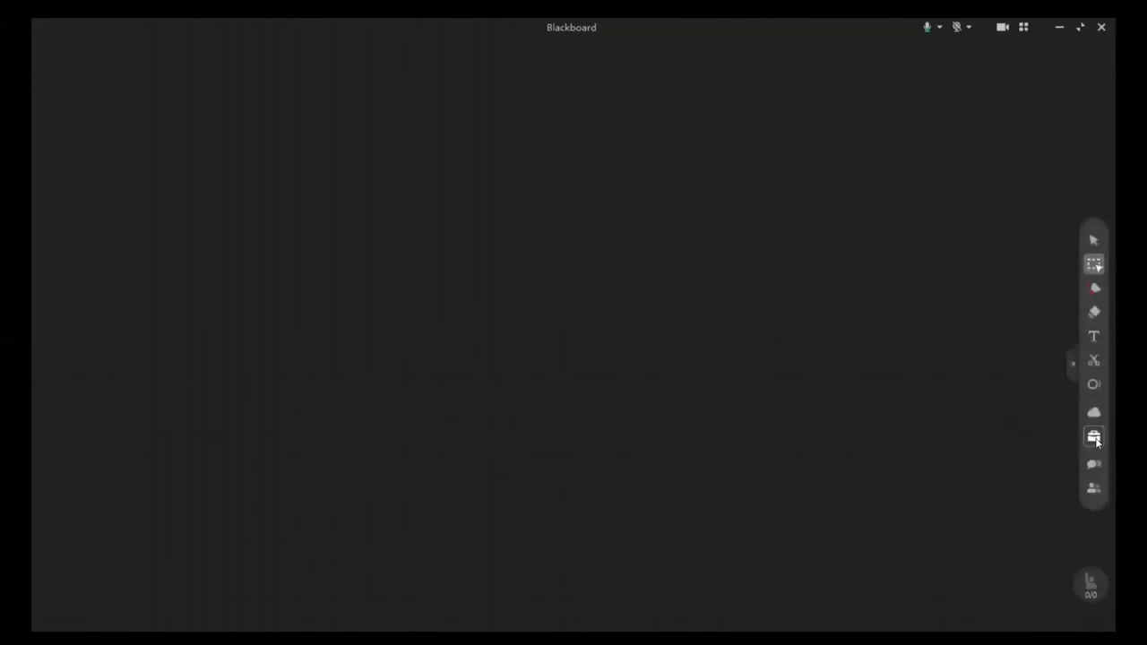
From Blackboard's ToolBox File dialog, select Asset 13 through Asset 16 in the Ai Class folder
{"action": "left_click", "coordinate": [1095, 438]}
{"action": "left_click", "coordinate": [751, 444]}
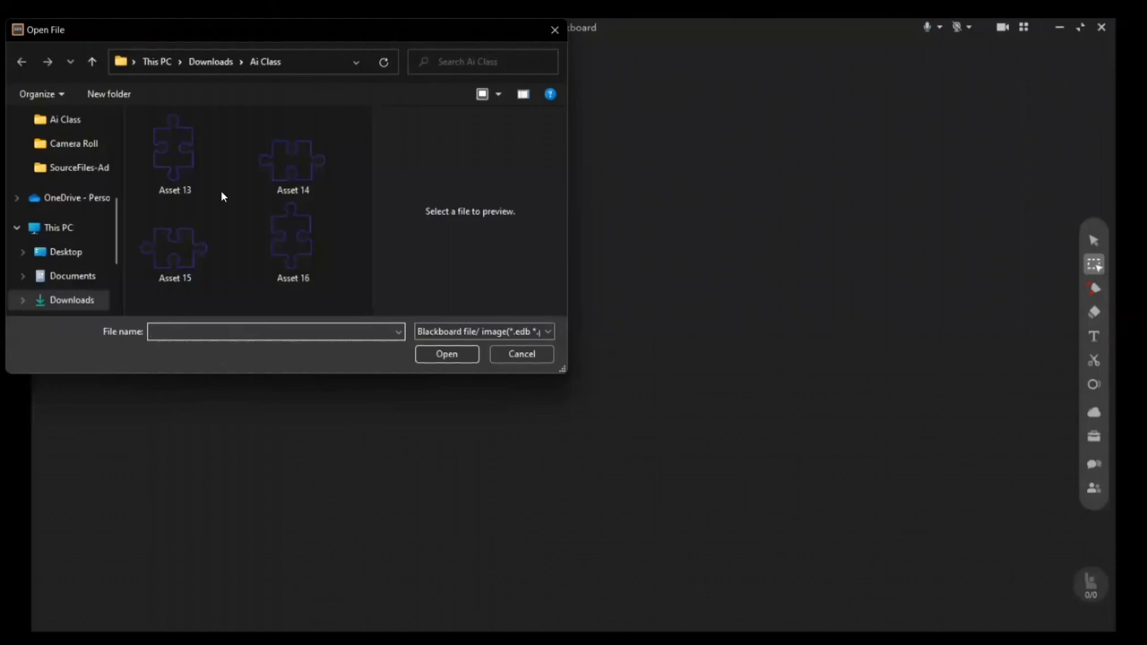
{"action": "left_click", "coordinate": [203, 186]}
{"action": "key", "text": "shift+Right"}
{"action": "key", "text": "shift+Down"}
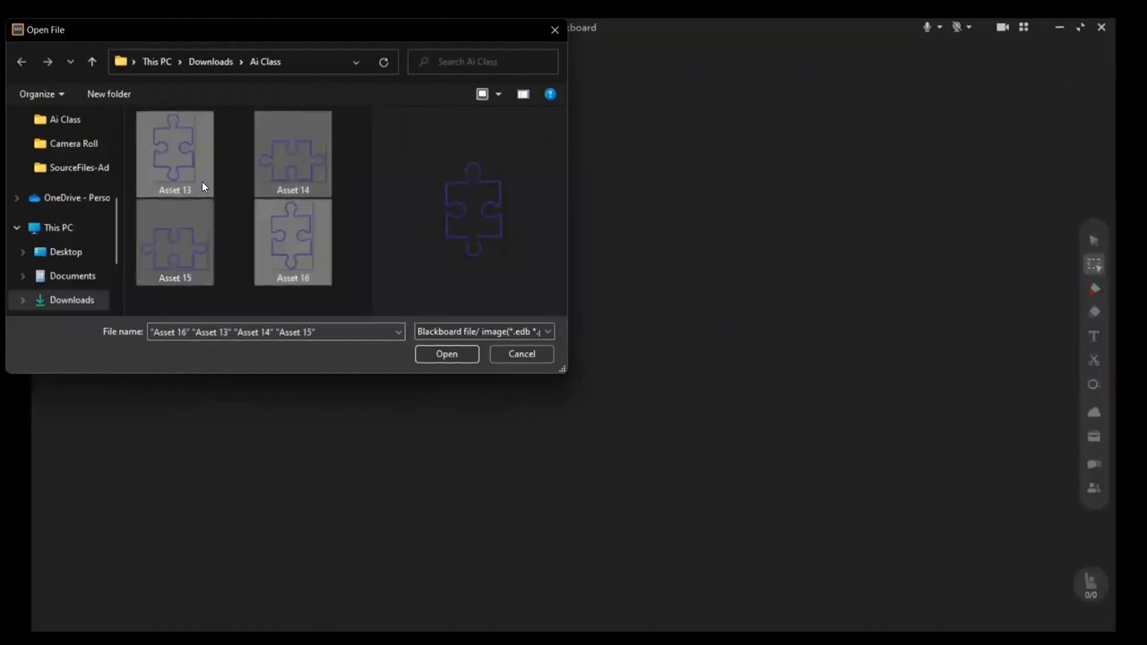
Place the four puzzle images and fit the first two pieces together at the canvas centre
{"action": "key", "text": "Return"}
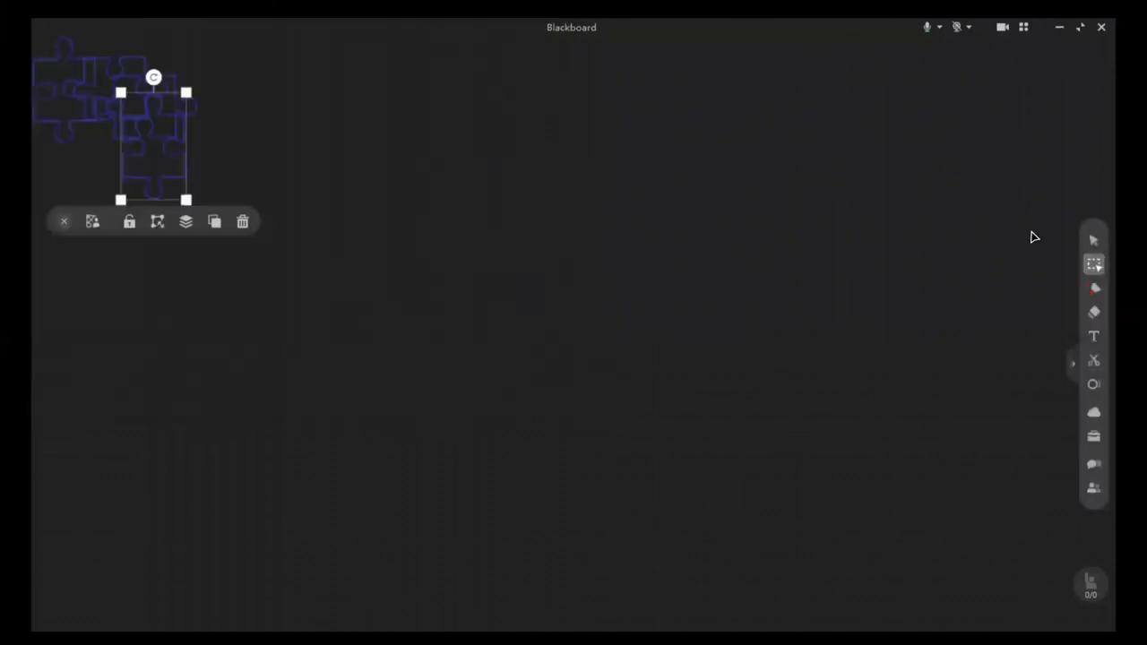
{"action": "left_click_drag", "start_coordinate": [144, 177], "coordinate": [677, 310]}
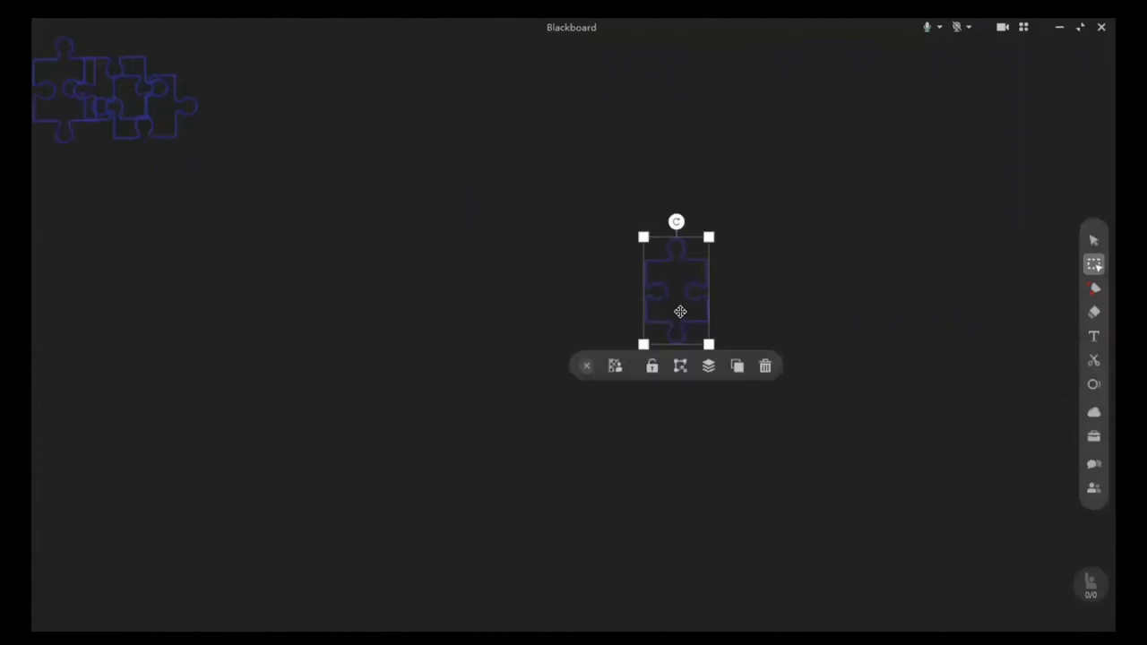
{"action": "left_click_drag", "start_coordinate": [139, 84], "coordinate": [609, 271]}
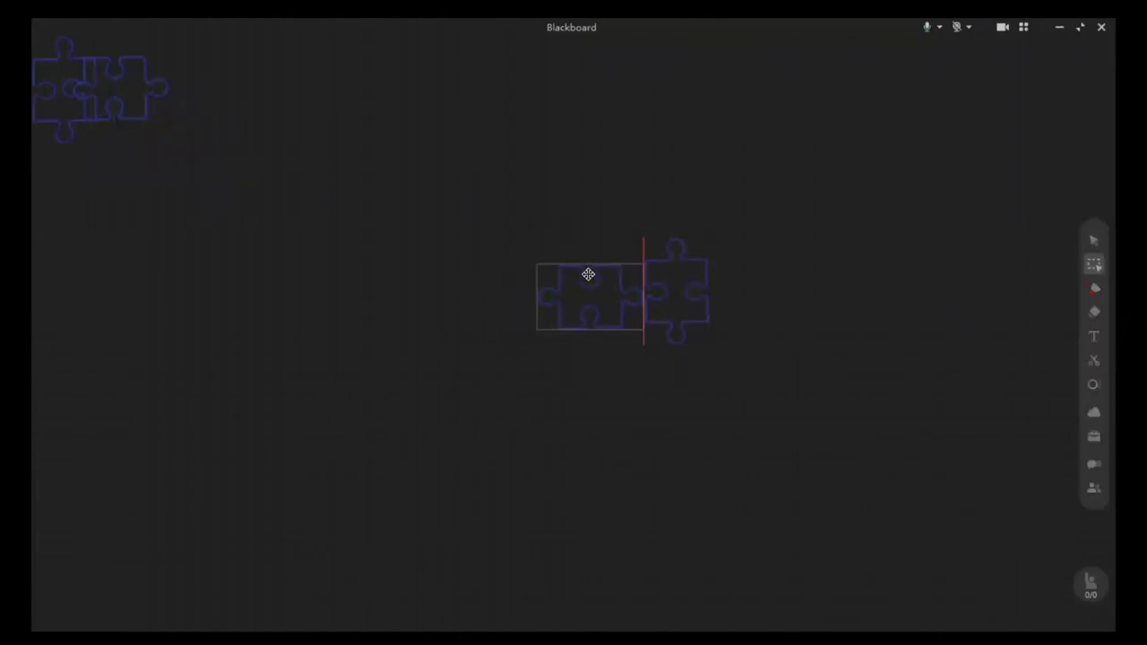
{"action": "left_click_drag", "start_coordinate": [609, 270], "coordinate": [615, 270]}
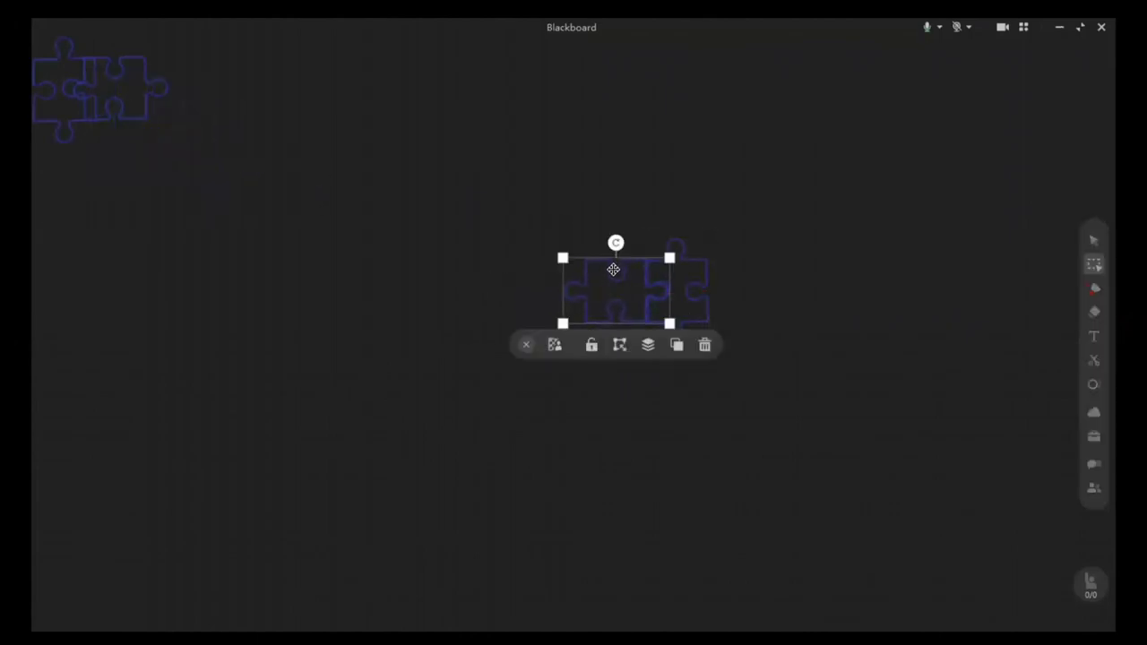
Snap the remaining two pieces into place to complete the 2×2 jigsaw square, then deselect
{"action": "left_click", "coordinate": [147, 82]}
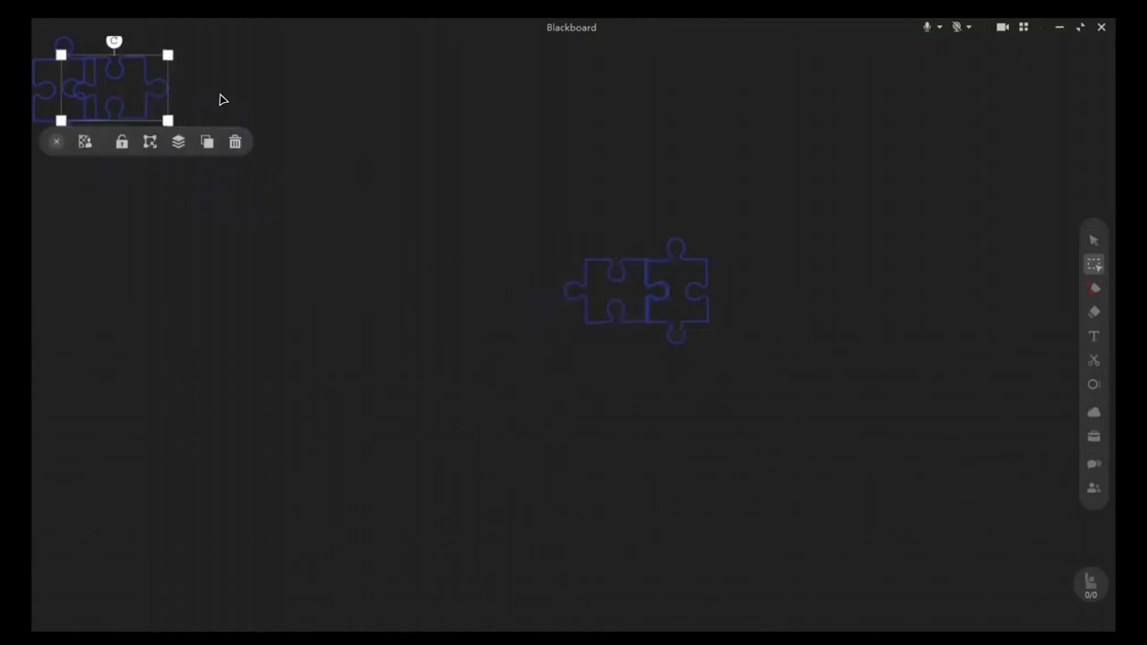
{"action": "left_click_drag", "start_coordinate": [140, 88], "coordinate": [545, 251]}
{"action": "left_click_drag", "start_coordinate": [616, 353], "coordinate": [704, 356]}
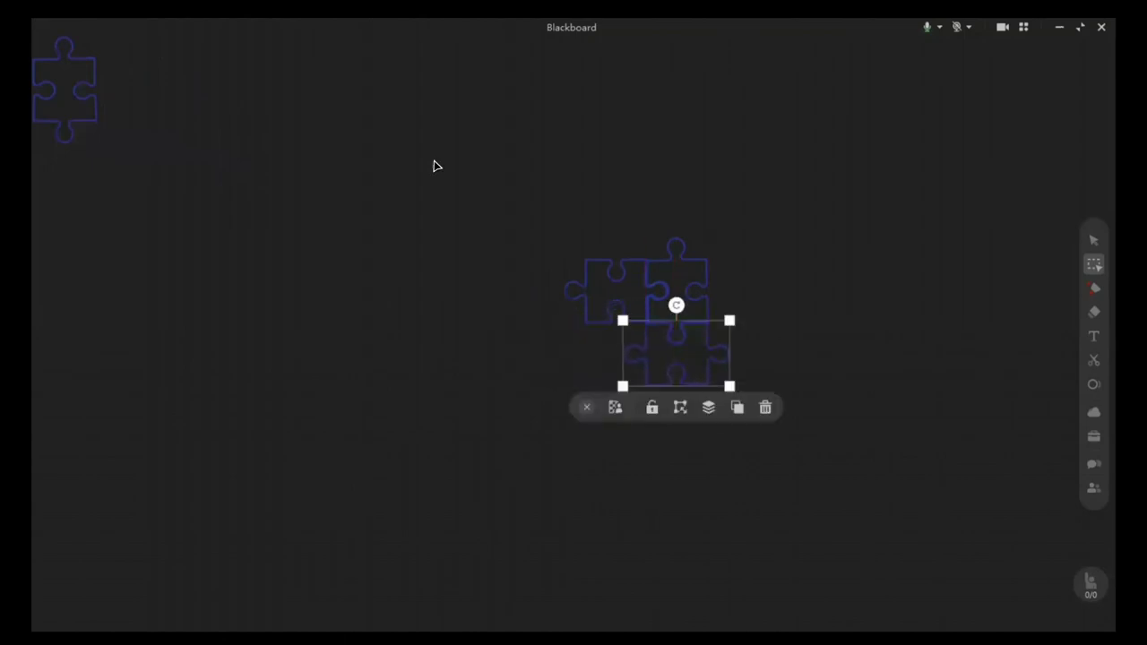
{"action": "mouse_move", "coordinate": [77, 89]}
{"action": "left_mouse_down"}
{"action": "mouse_move", "coordinate": [630, 364]}
{"action": "mouse_move", "coordinate": [628, 352]}
{"action": "left_mouse_up"}
{"action": "left_click", "coordinate": [831, 398]}
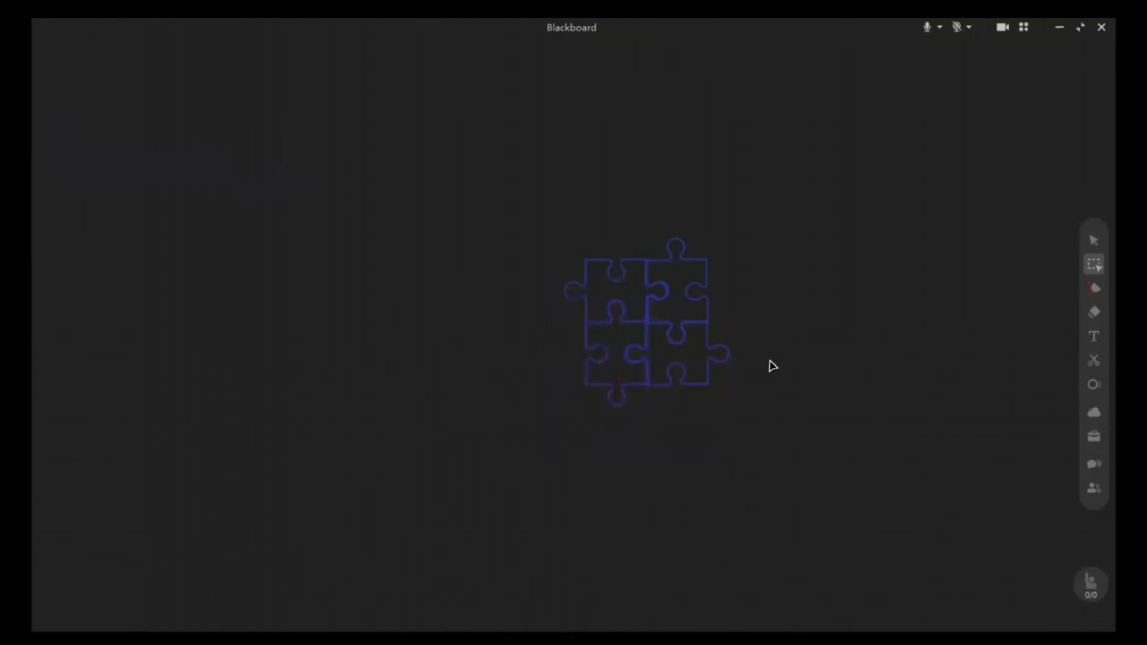